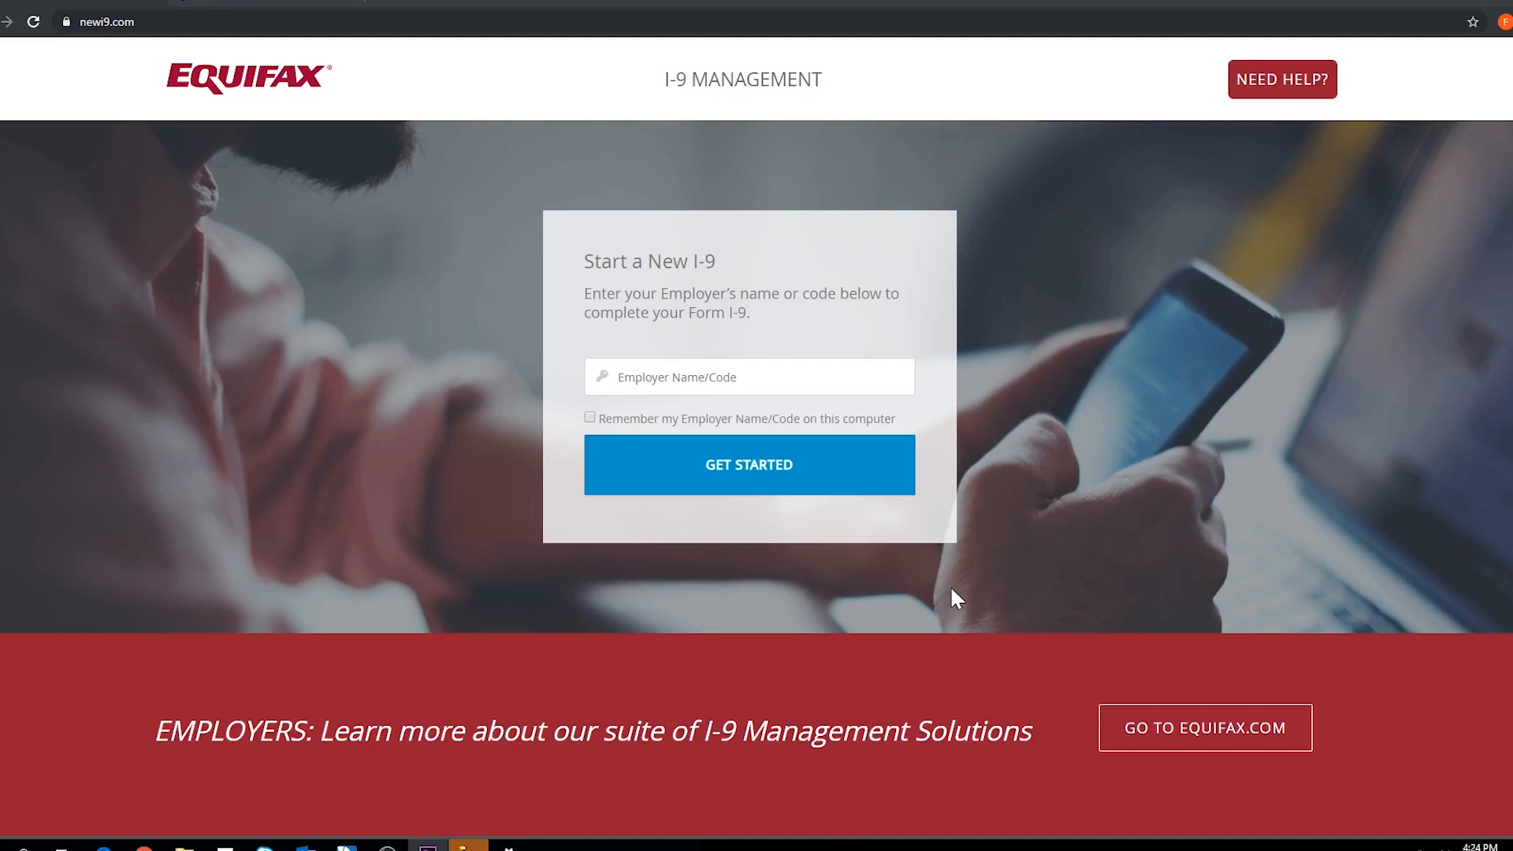
- Enter the employer code and start a new I-9 for that employer
{"action": "left_click", "coordinate": [756, 377]}
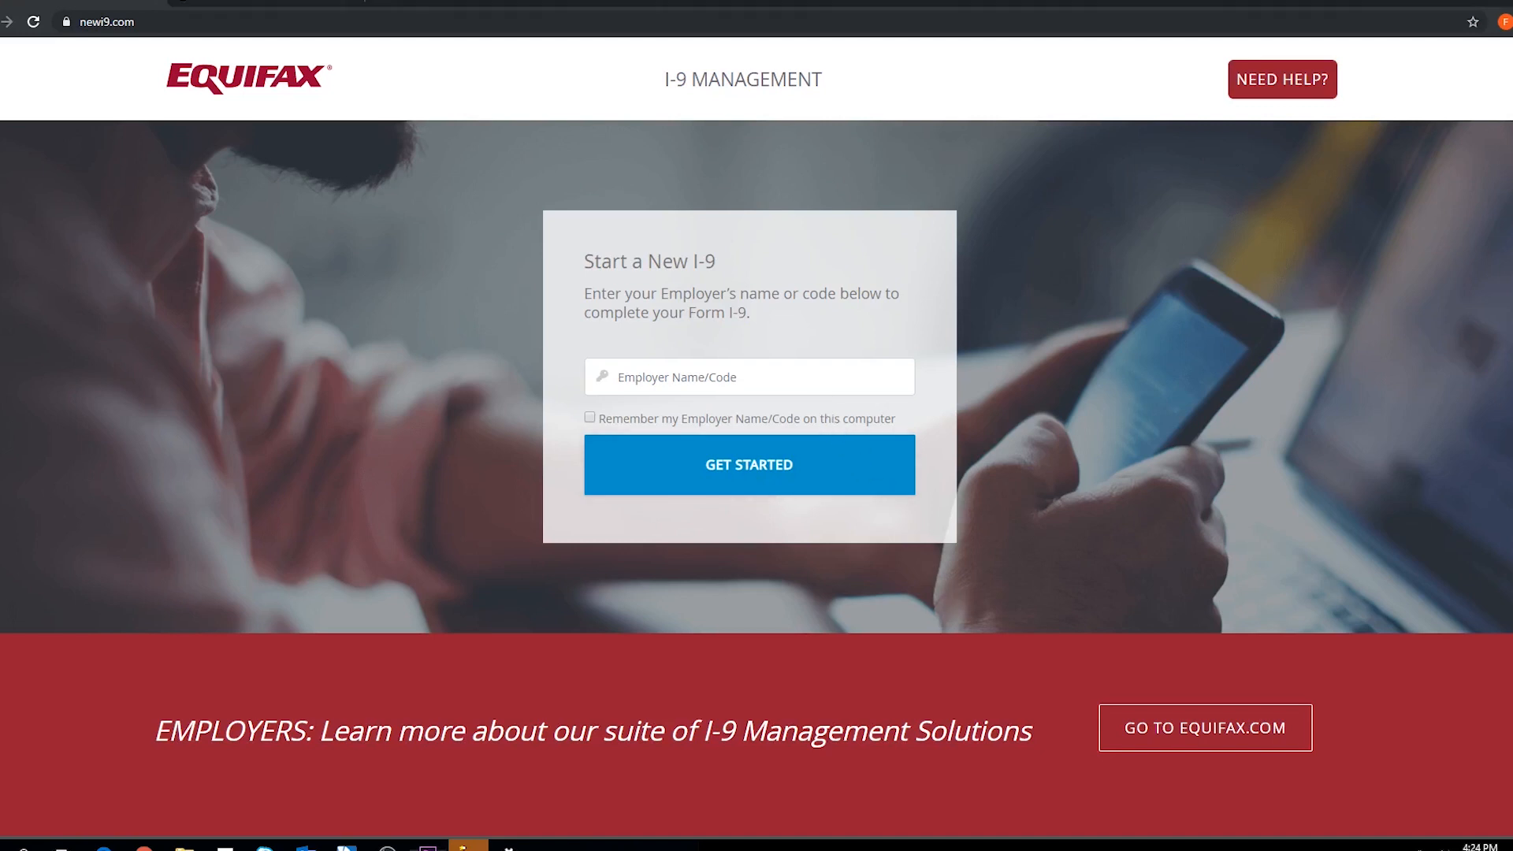
{"action": "type", "text": "17737"}
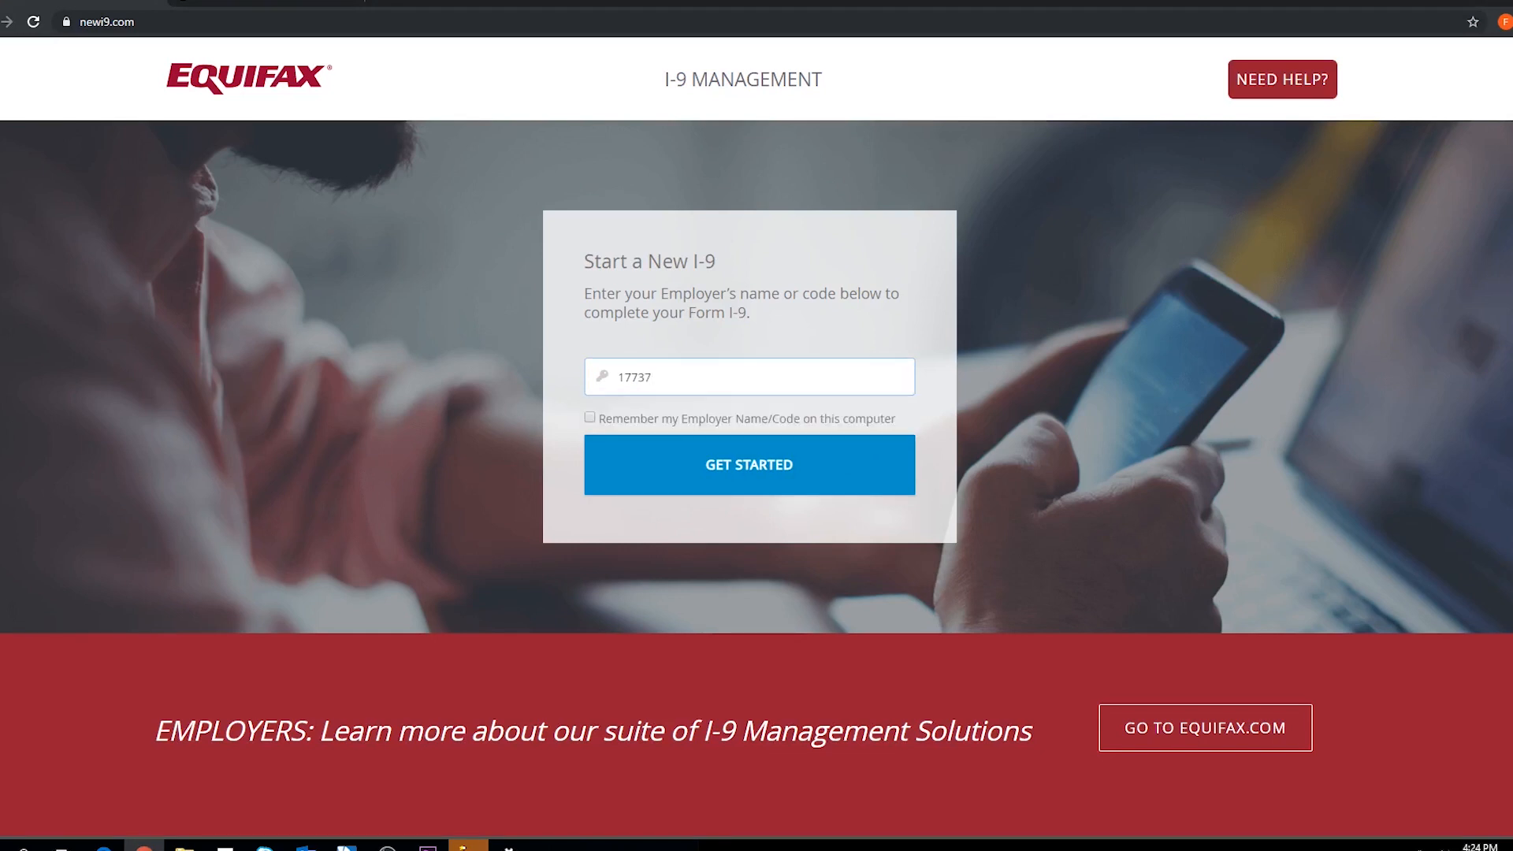
{"action": "left_click", "coordinate": [785, 473]}
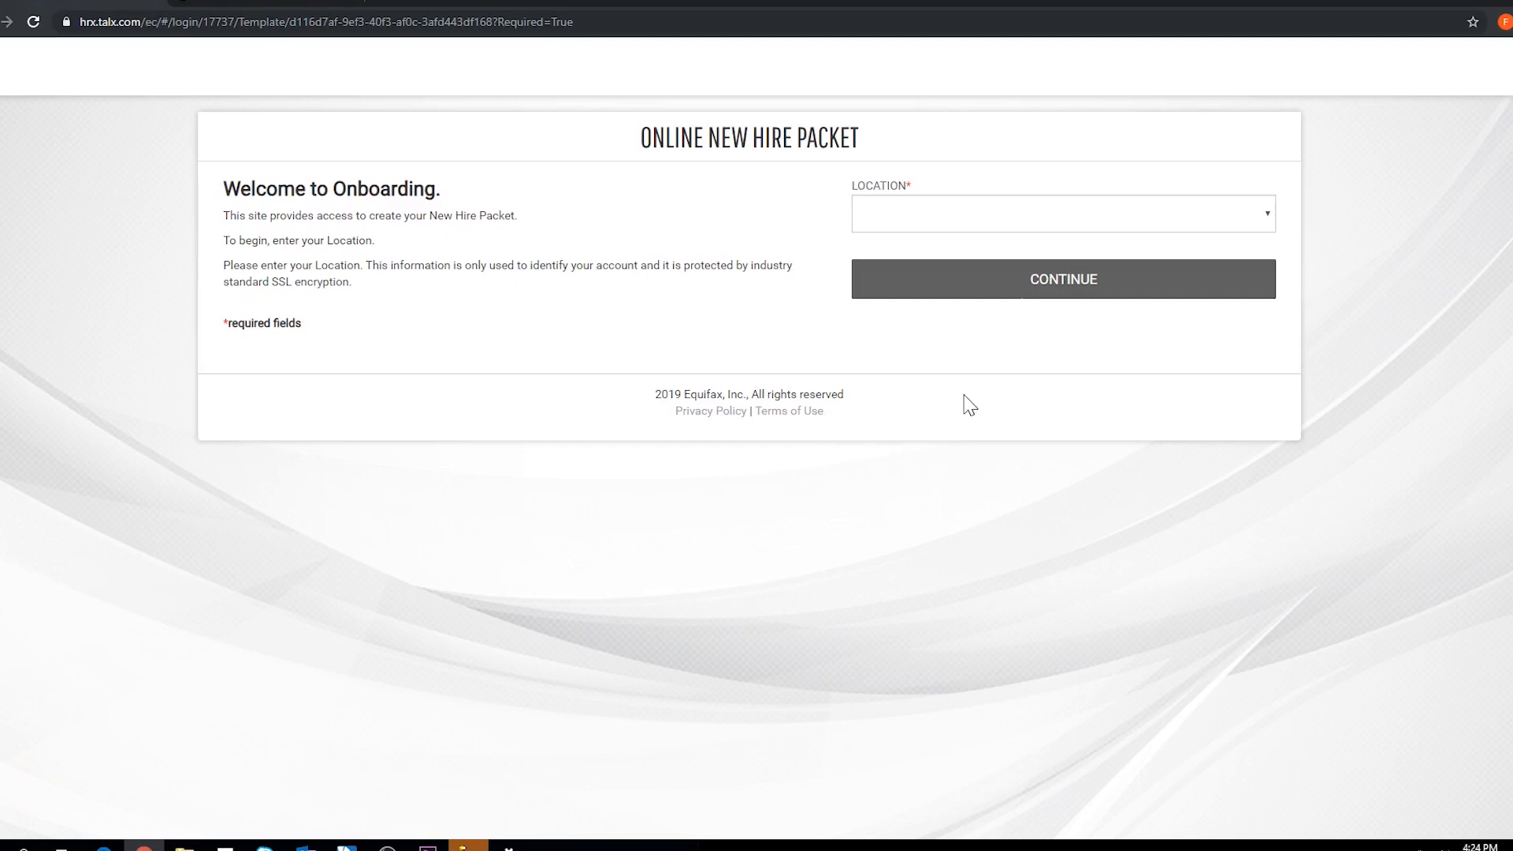
- Choose Student Employment as the location, continue, and open the Personal Information form
{"action": "left_click", "coordinate": [967, 226]}
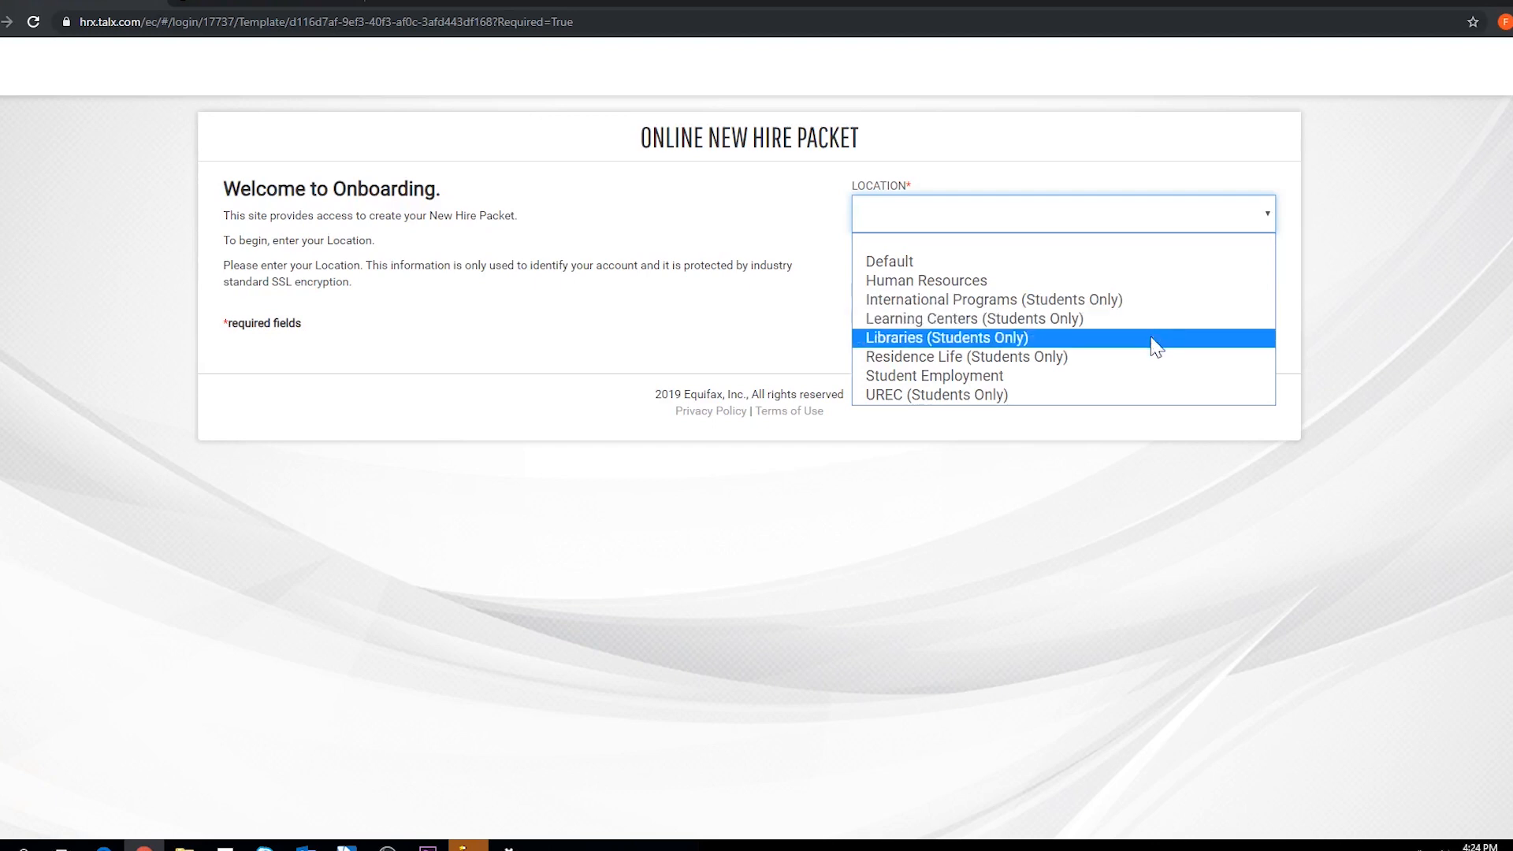
{"action": "left_click", "coordinate": [1148, 384]}
{"action": "left_click", "coordinate": [1065, 293]}
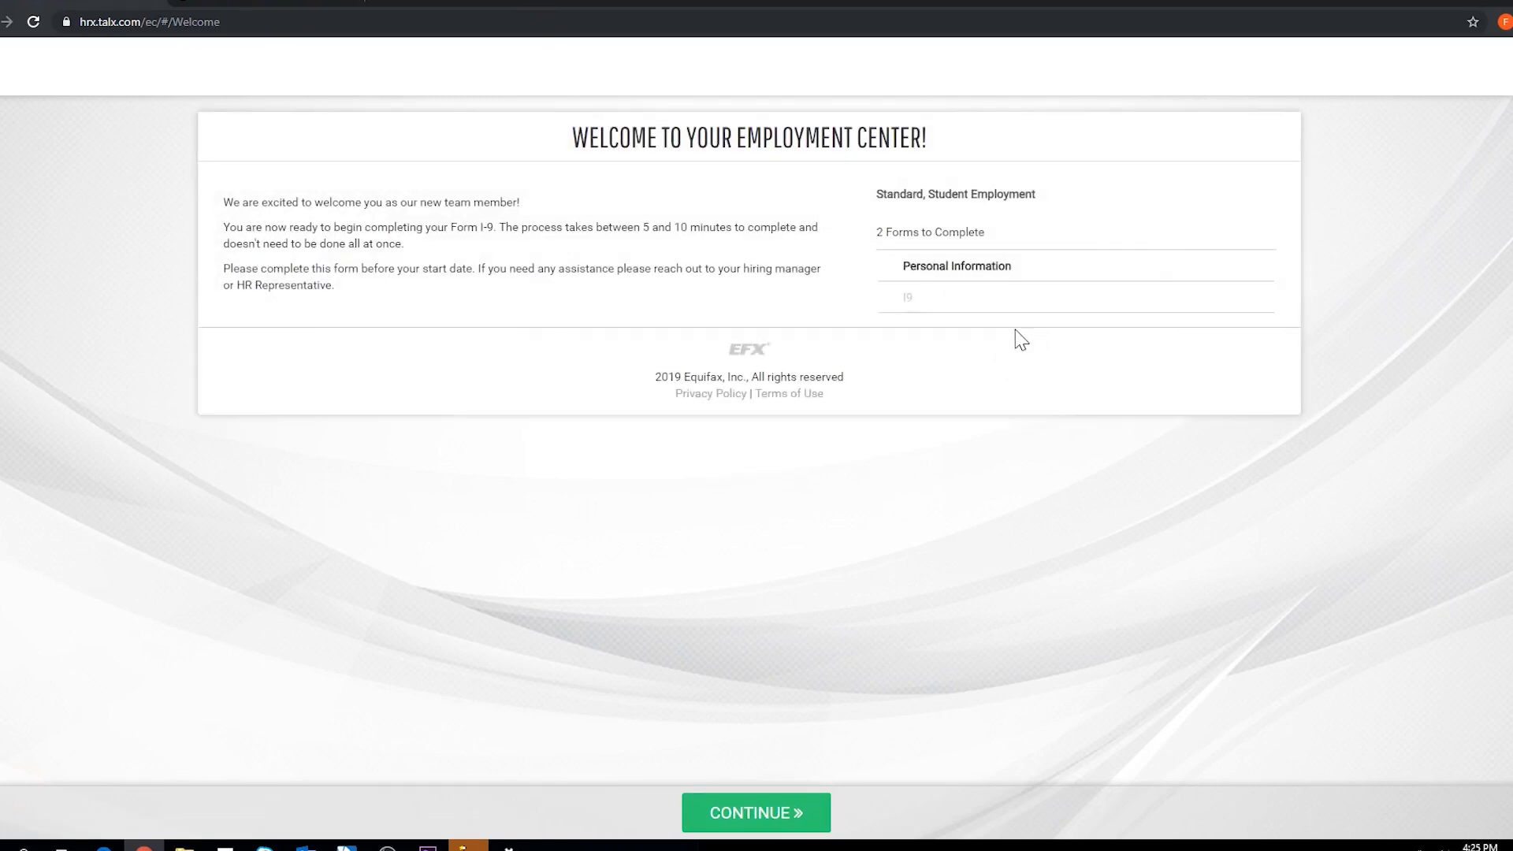
{"action": "left_click", "coordinate": [989, 270]}
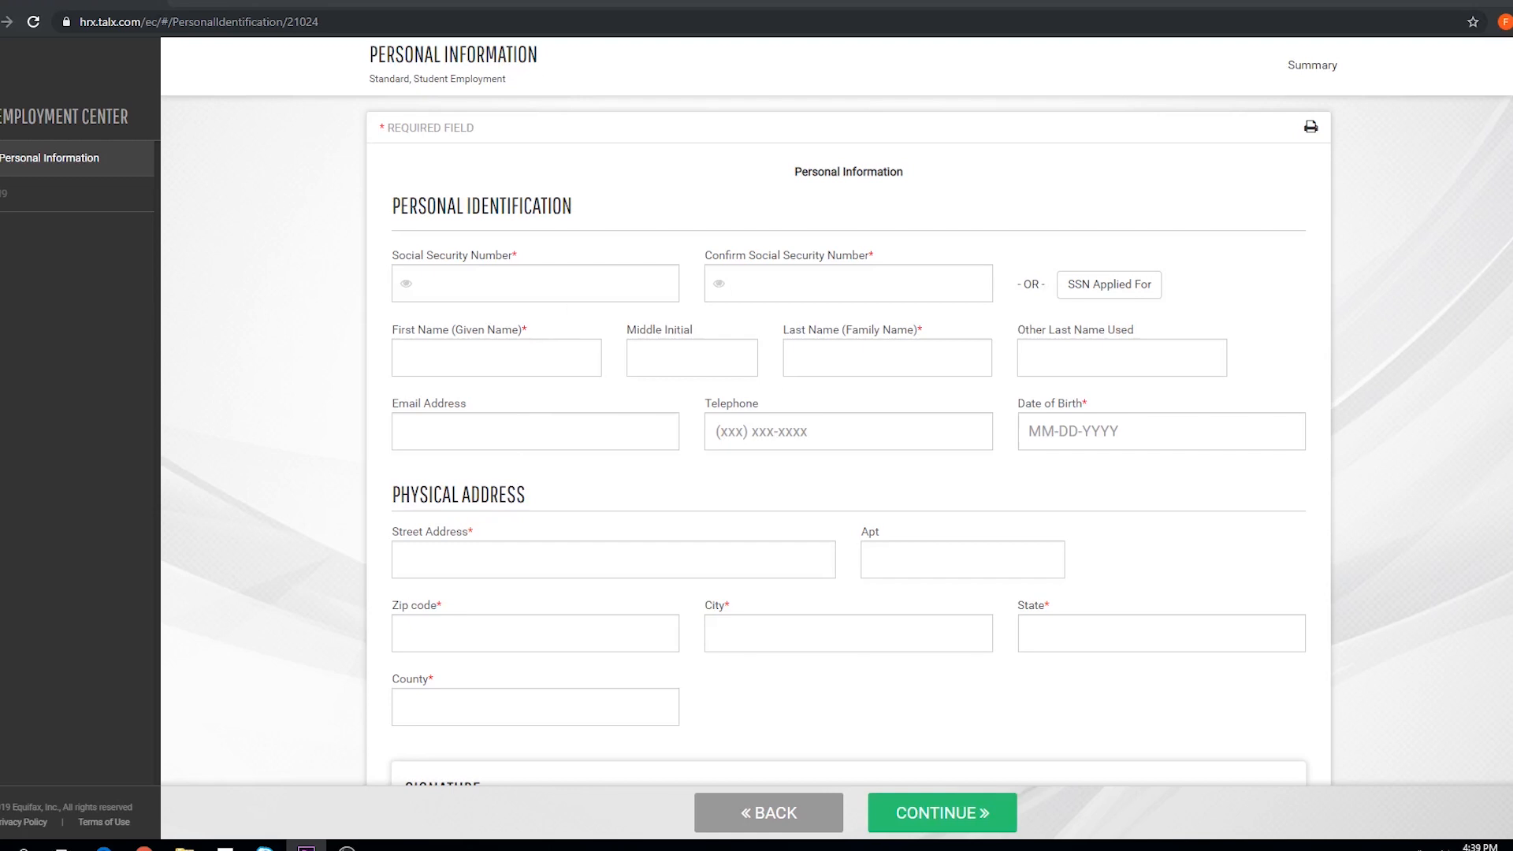
- Enter and confirm the Social Security Number, then fill in first name, last name and birth date
{"action": "left_click", "coordinate": [535, 284]}
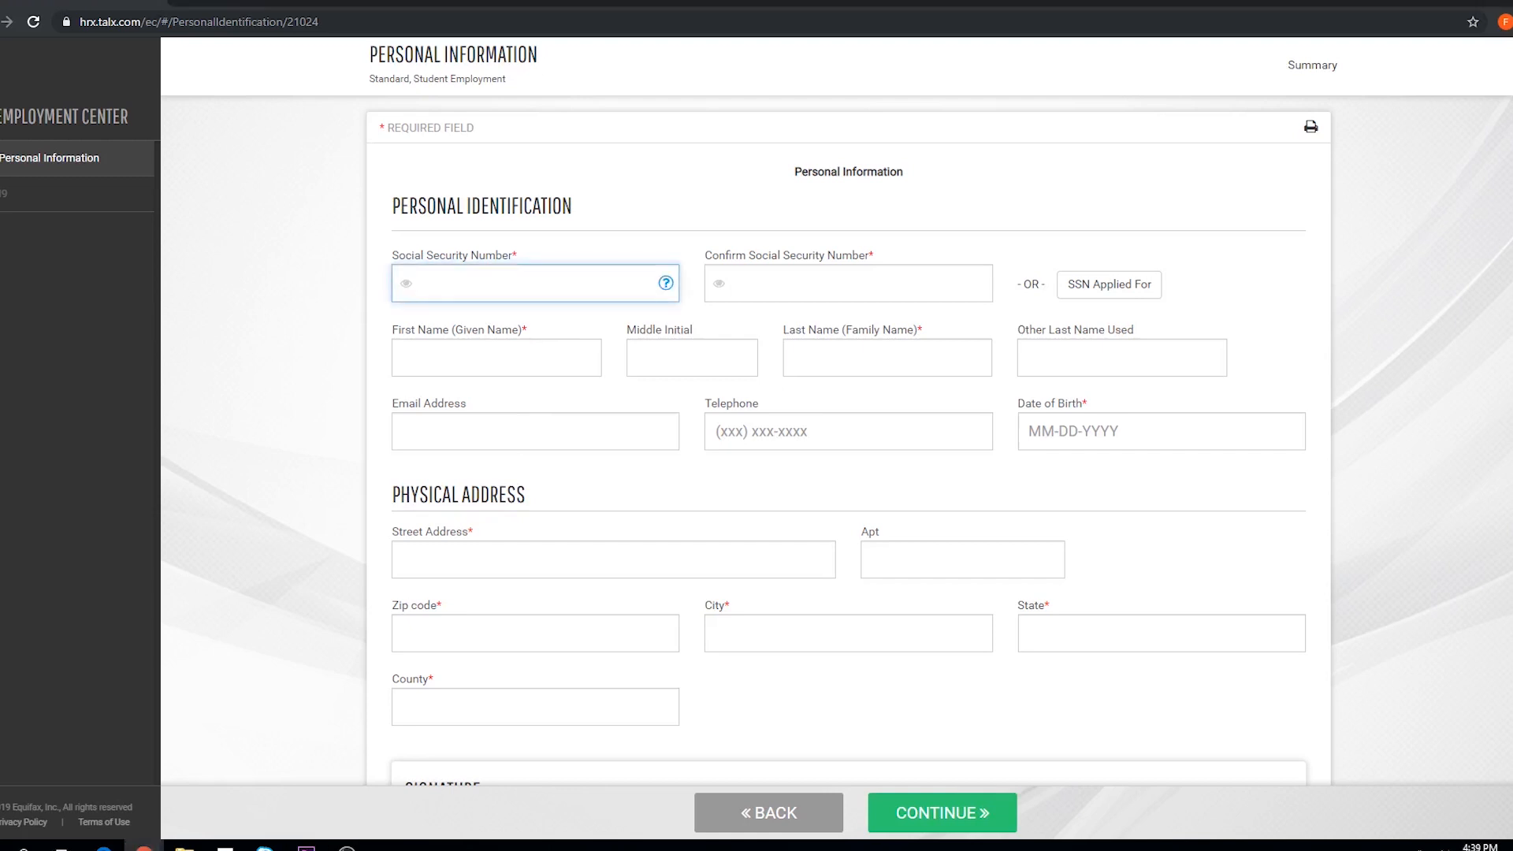
{"action": "type", "text": "123456789"}
{"action": "key", "text": "Tab"}
{"action": "type", "text": "123456789"}
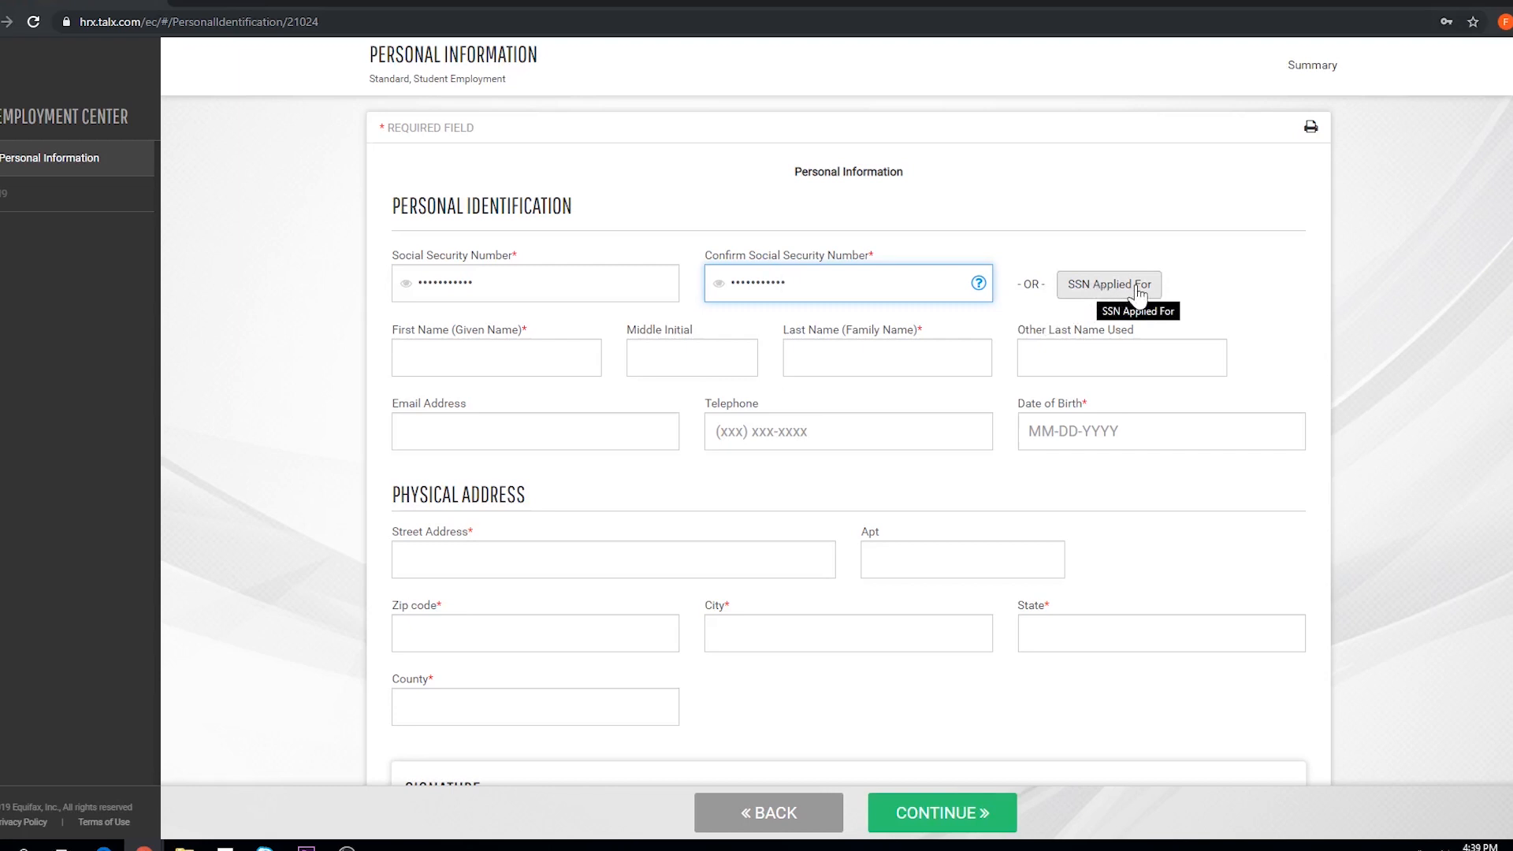
{"action": "key", "text": "Tab"}
{"action": "type", "text": "Duke"}
{"action": "key", "text": "Tab"}
{"action": "type", "text": "D"}
{"action": "key", "text": "Tab"}
{"action": "type", "text": "Dog"}
{"action": "key", "text": "Tab"}
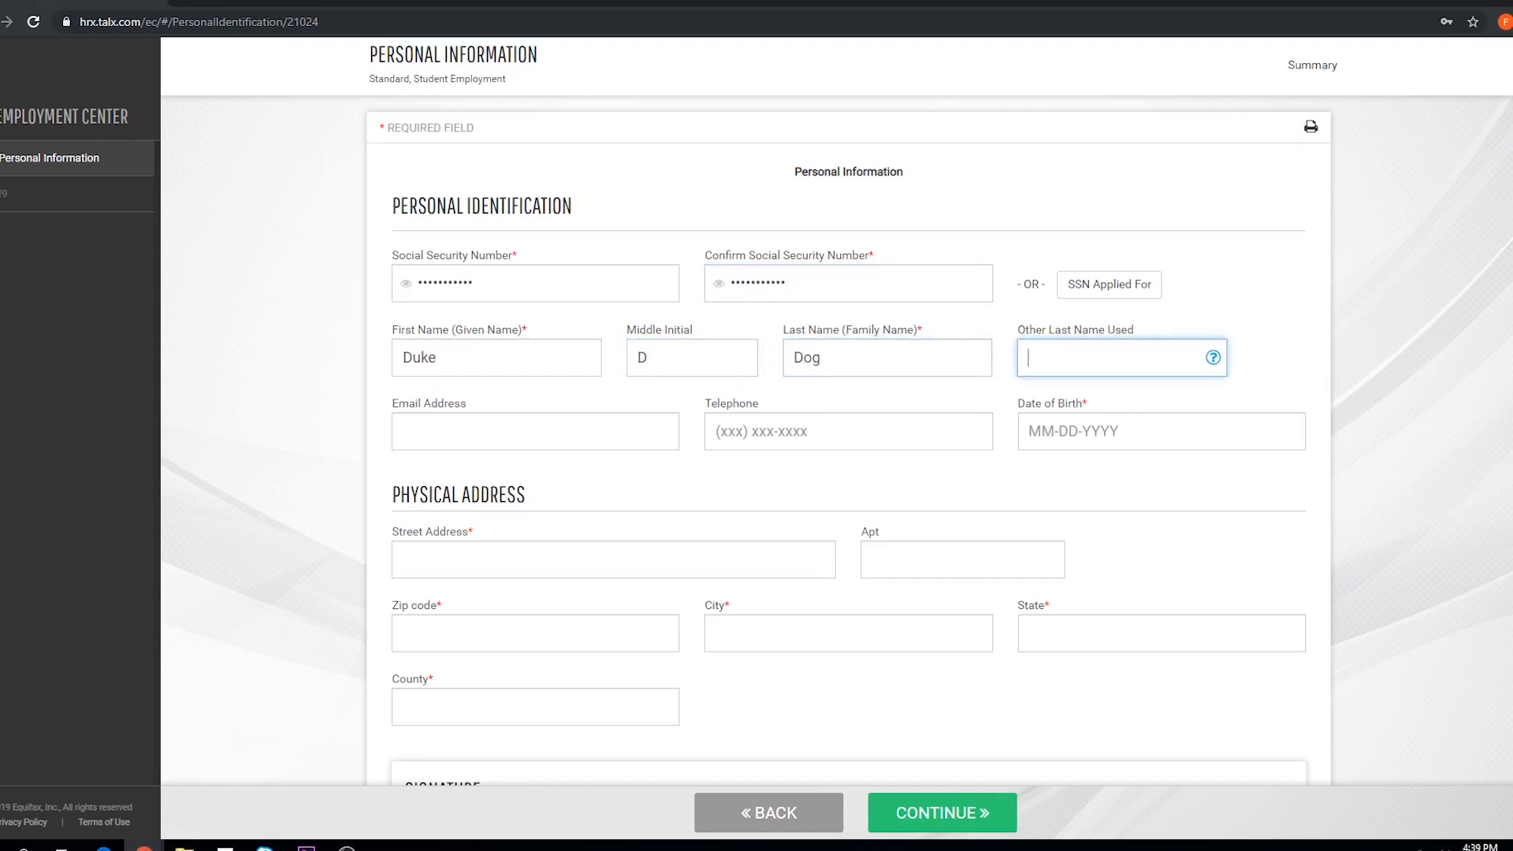
{"action": "key", "text": "Tab"}
{"action": "key", "text": "Tab"}
{"action": "key", "text": "Tab"}
{"action": "type", "text": "02-02"}
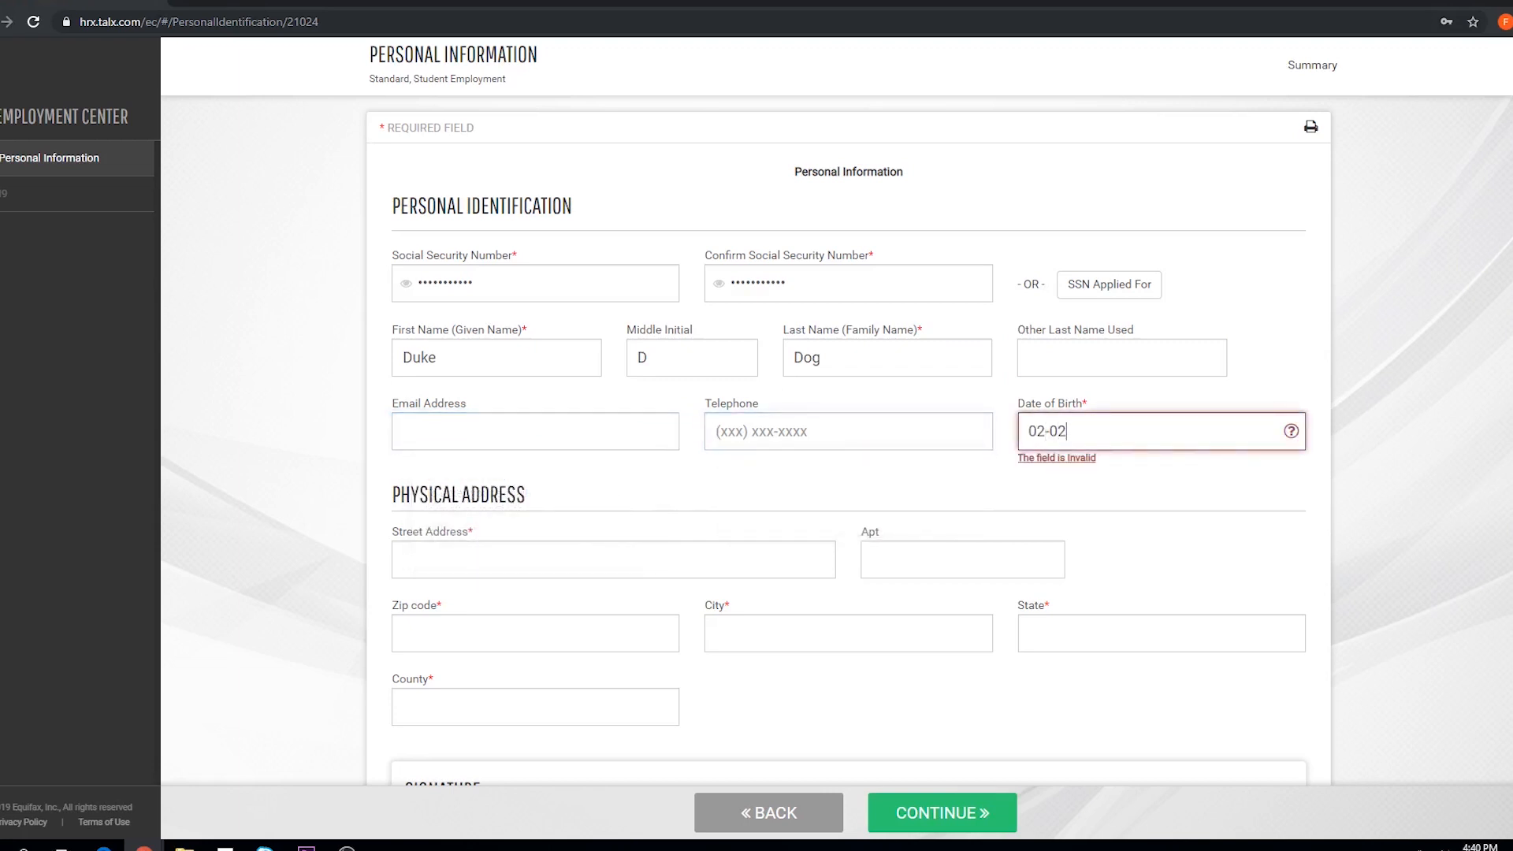
{"action": "type", "text": "-1908"}
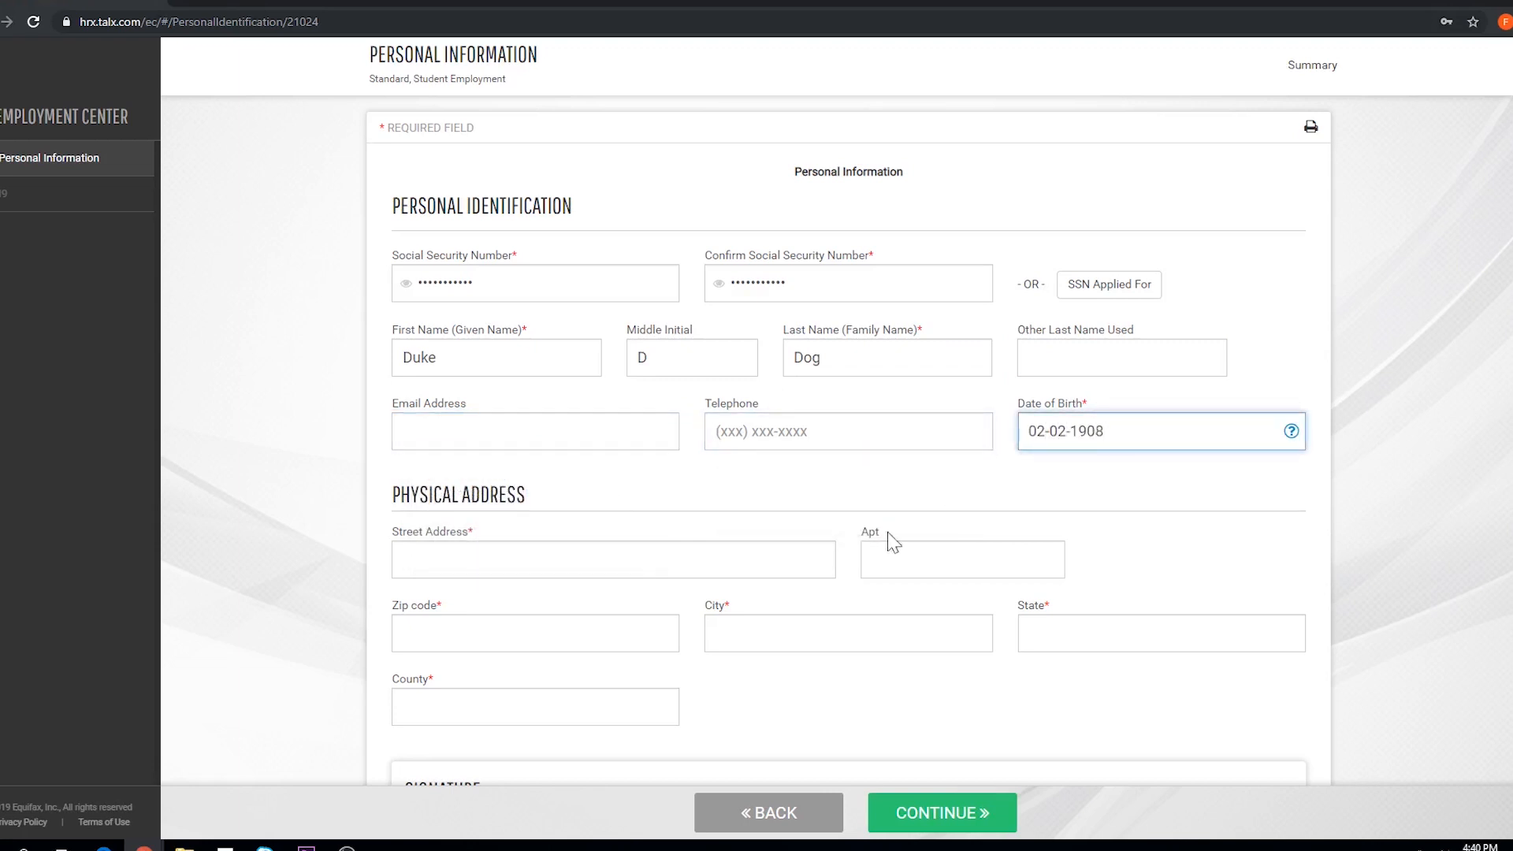
- Fill in the street address and zip code, then pick the matching city and county
{"action": "key", "text": "Tab"}
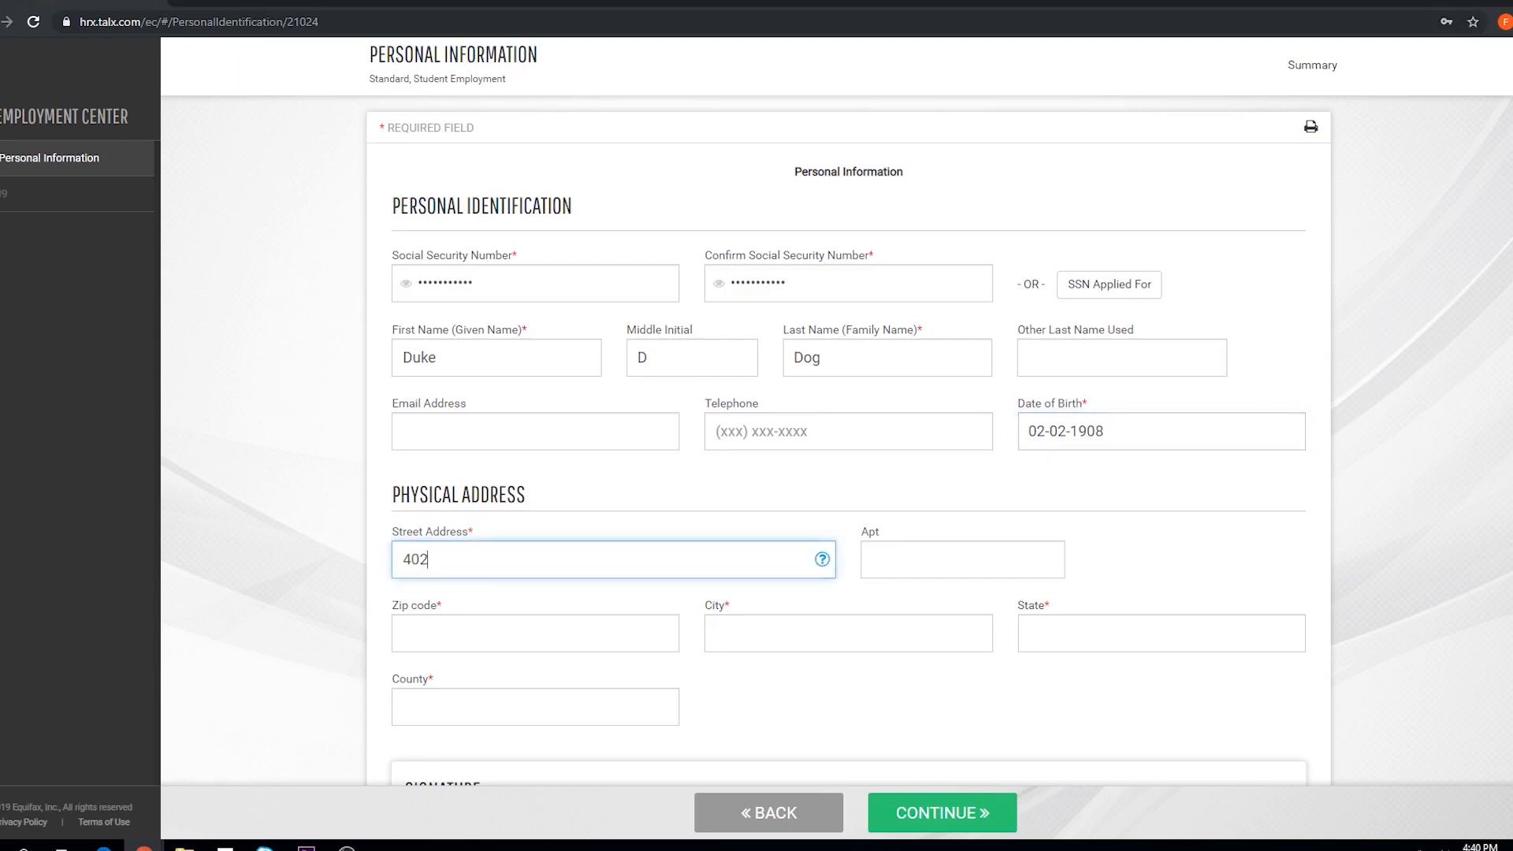
{"action": "left_click", "coordinate": [631, 643]}
{"action": "type", "text": "22801"}
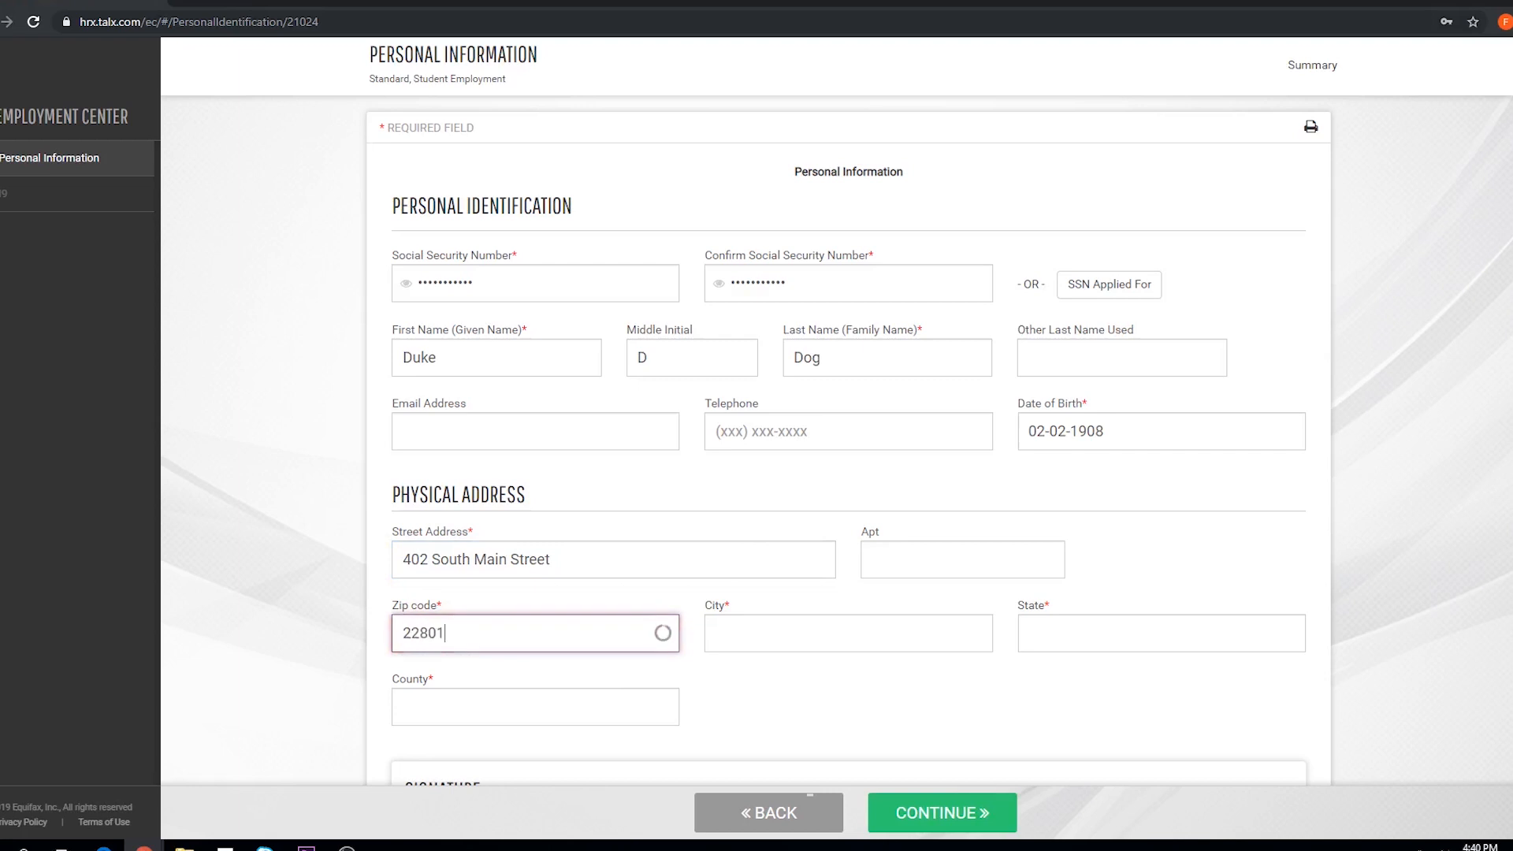
{"action": "left_click", "coordinate": [818, 636]}
{"action": "left_click", "coordinate": [816, 680]}
{"action": "left_click", "coordinate": [633, 708]}
{"action": "left_click", "coordinate": [614, 753]}
{"action": "scroll", "coordinate": [799, 730], "scroll_direction": "down", "scroll_amount": 4}
- Sign with the employee's initials and submit the personal information
{"action": "left_click", "coordinate": [416, 678]}
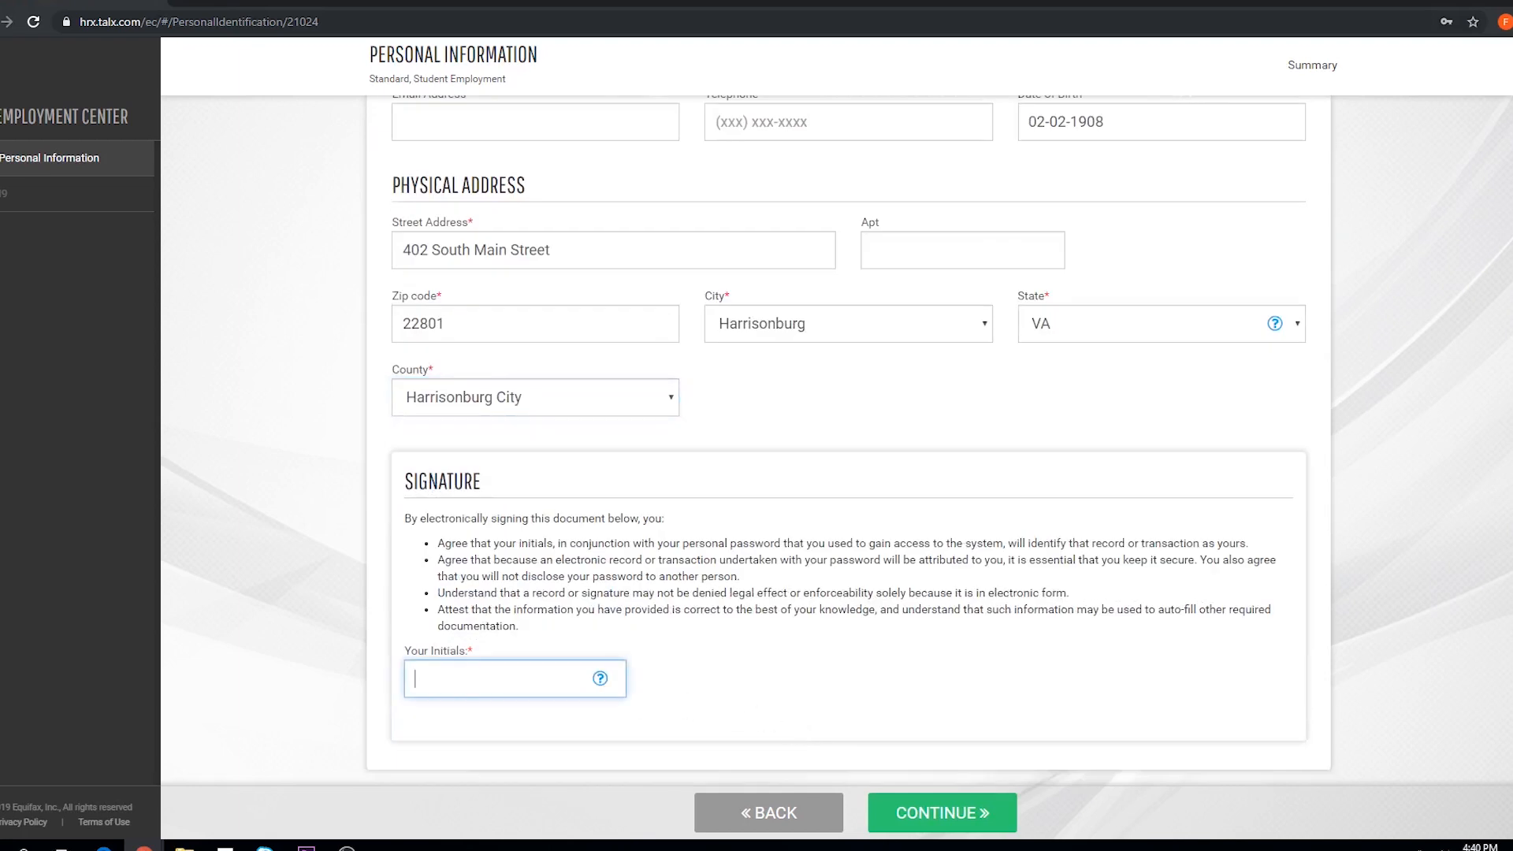
{"action": "type", "text": "DD"}
{"action": "left_click", "coordinate": [901, 824]}
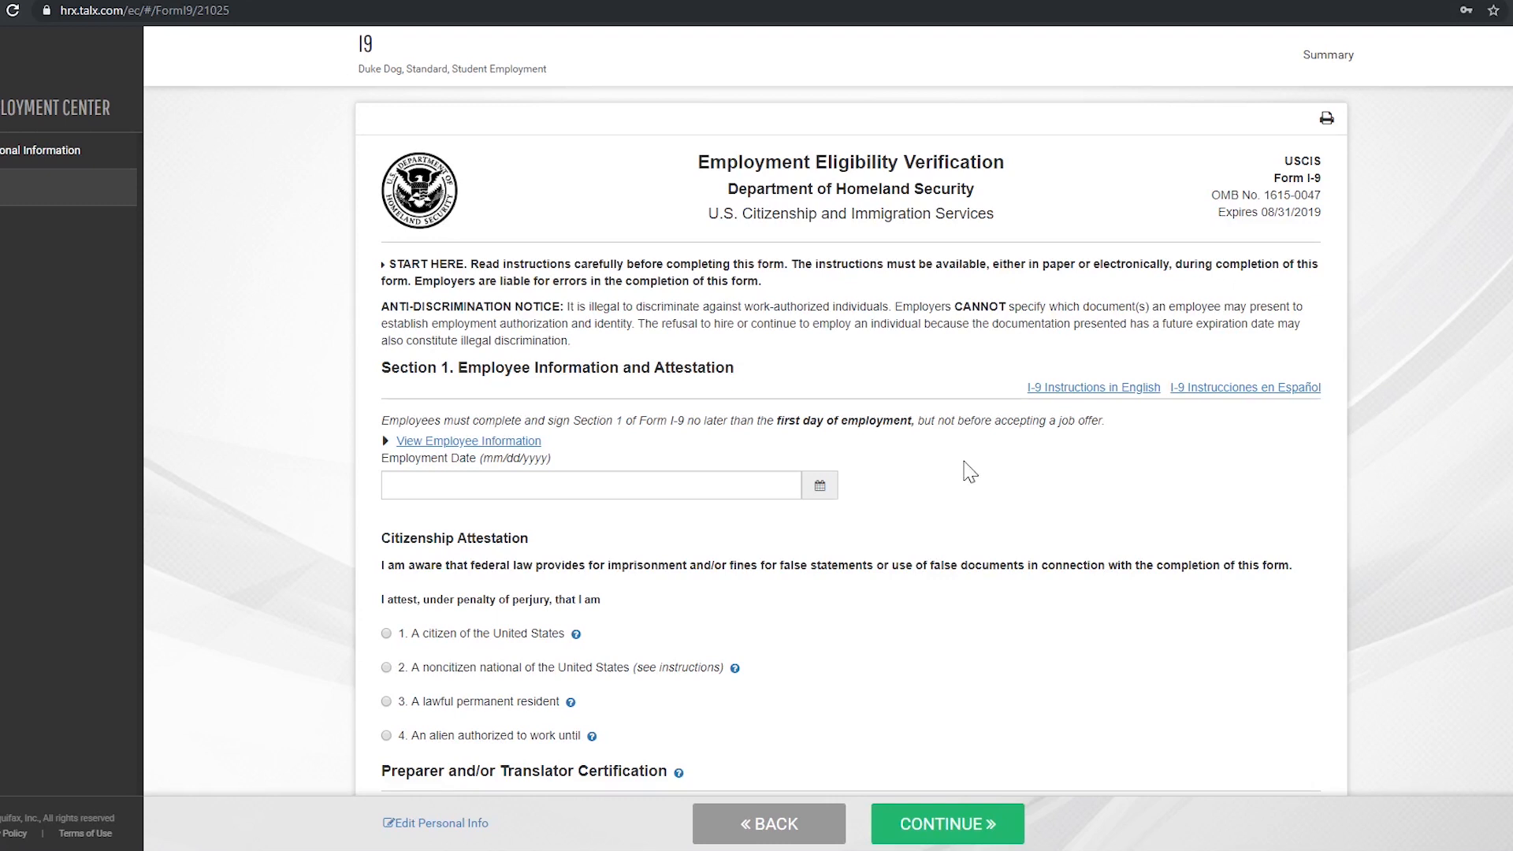
- Enter employment date 02/02/2020, attest US citizenship, declare no preparer or translator, and continue
{"action": "left_click", "coordinate": [756, 485]}
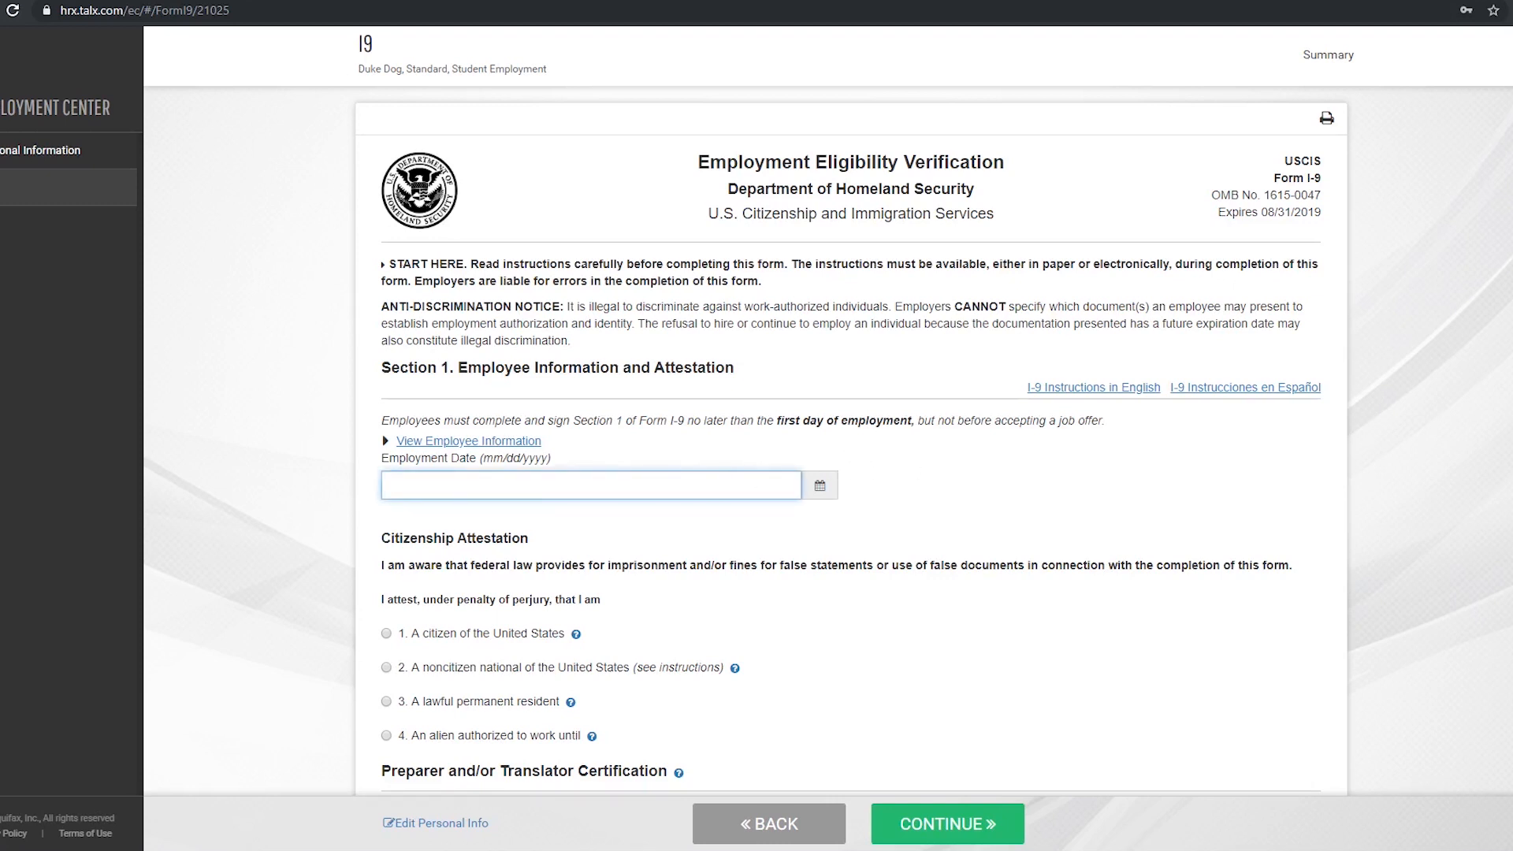
{"action": "type", "text": "02/02/2020"}
{"action": "left_click", "coordinate": [670, 533]}
{"action": "scroll", "coordinate": [704, 513], "scroll_direction": "down", "scroll_amount": 3}
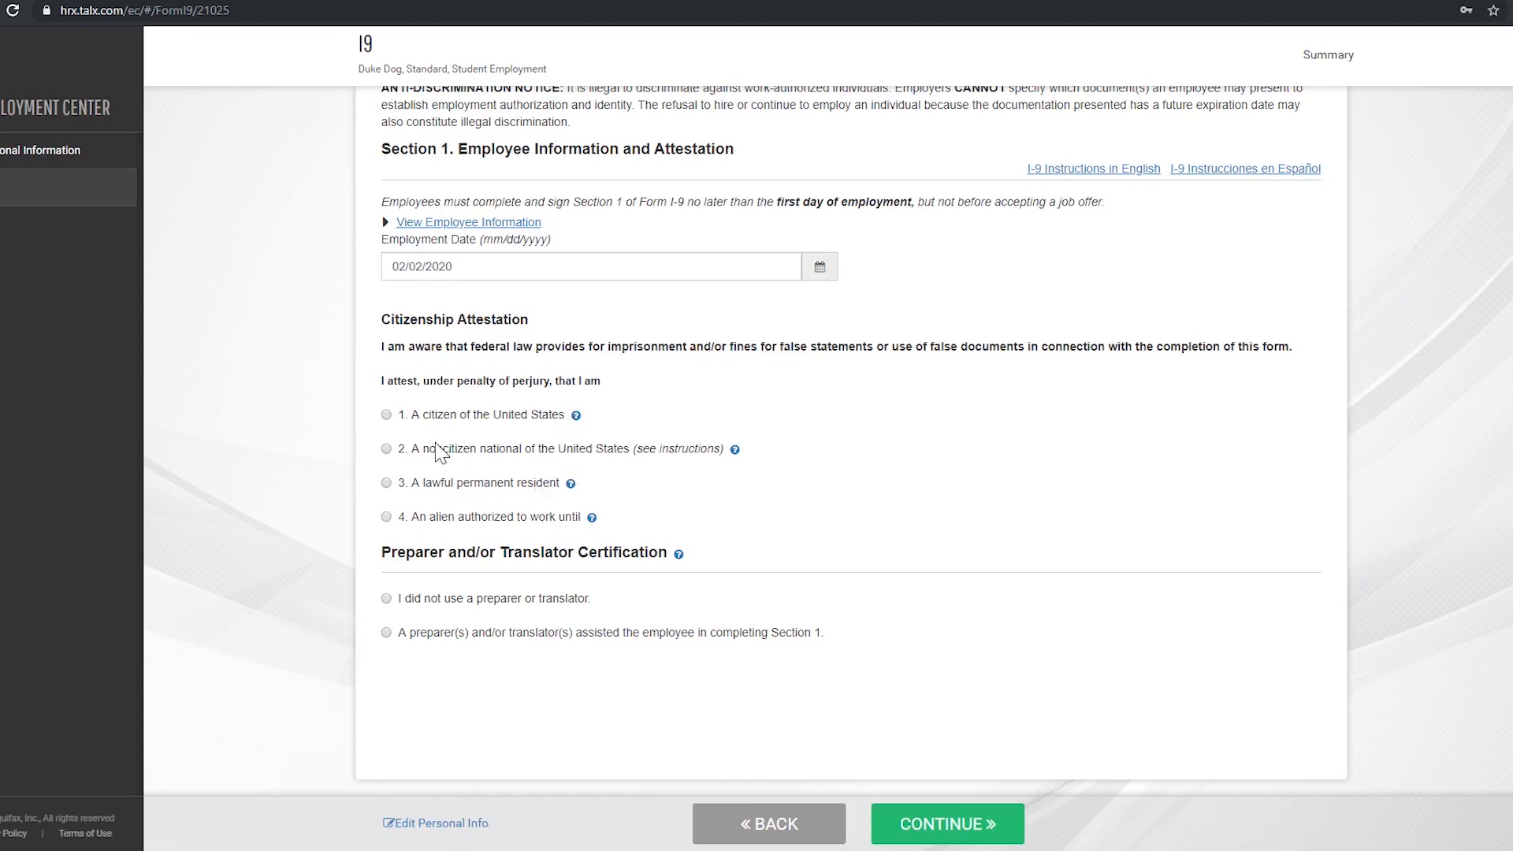
{"action": "left_click", "coordinate": [387, 415]}
{"action": "left_click", "coordinate": [386, 599]}
{"action": "left_click", "coordinate": [938, 828]}
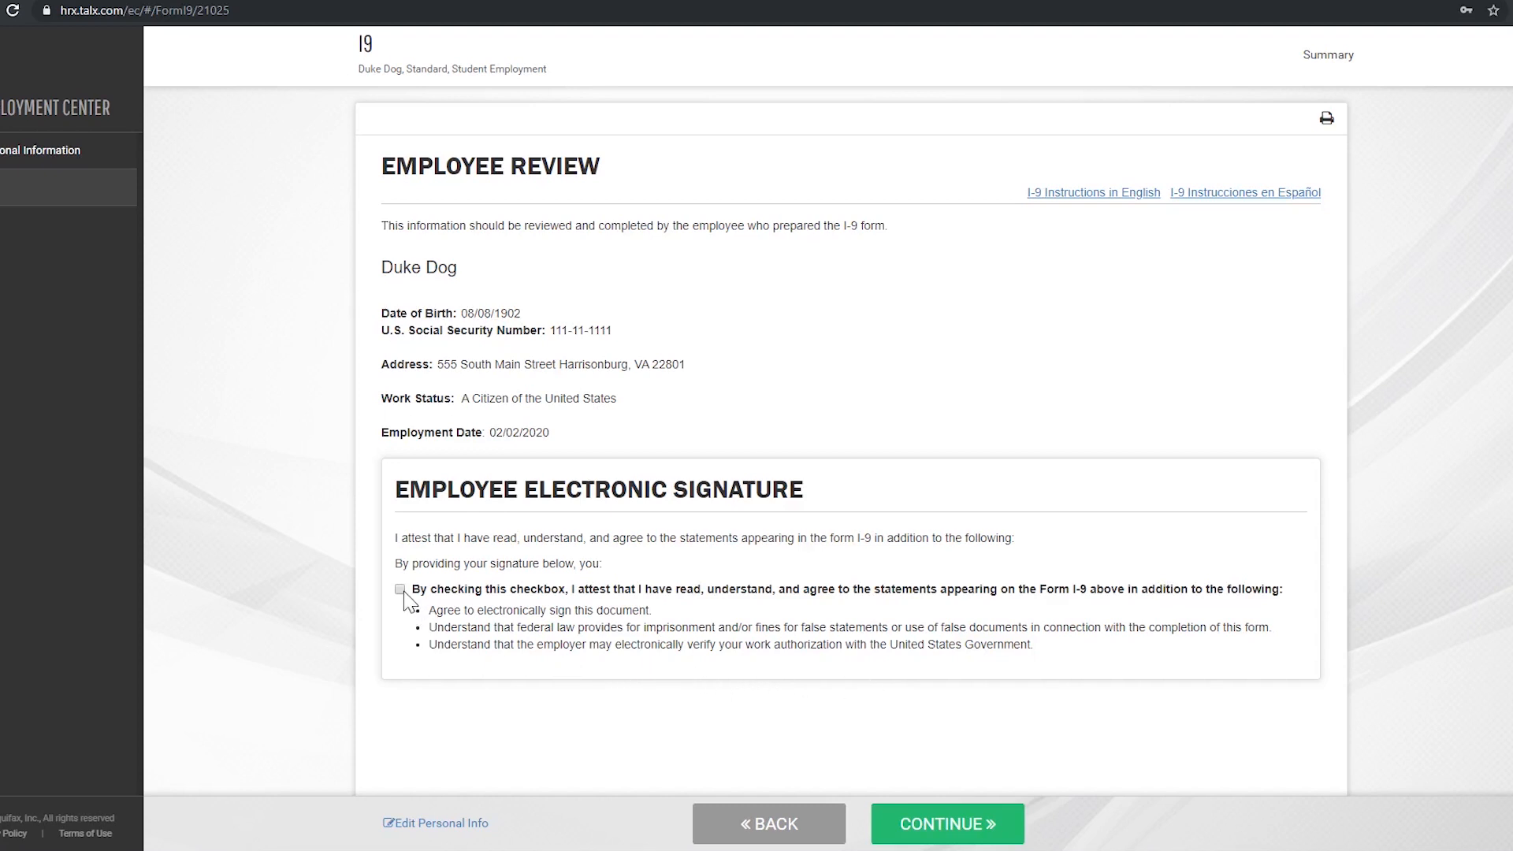
- Submit the electronically signed Employee Review attestation
{"action": "left_click", "coordinate": [950, 825]}
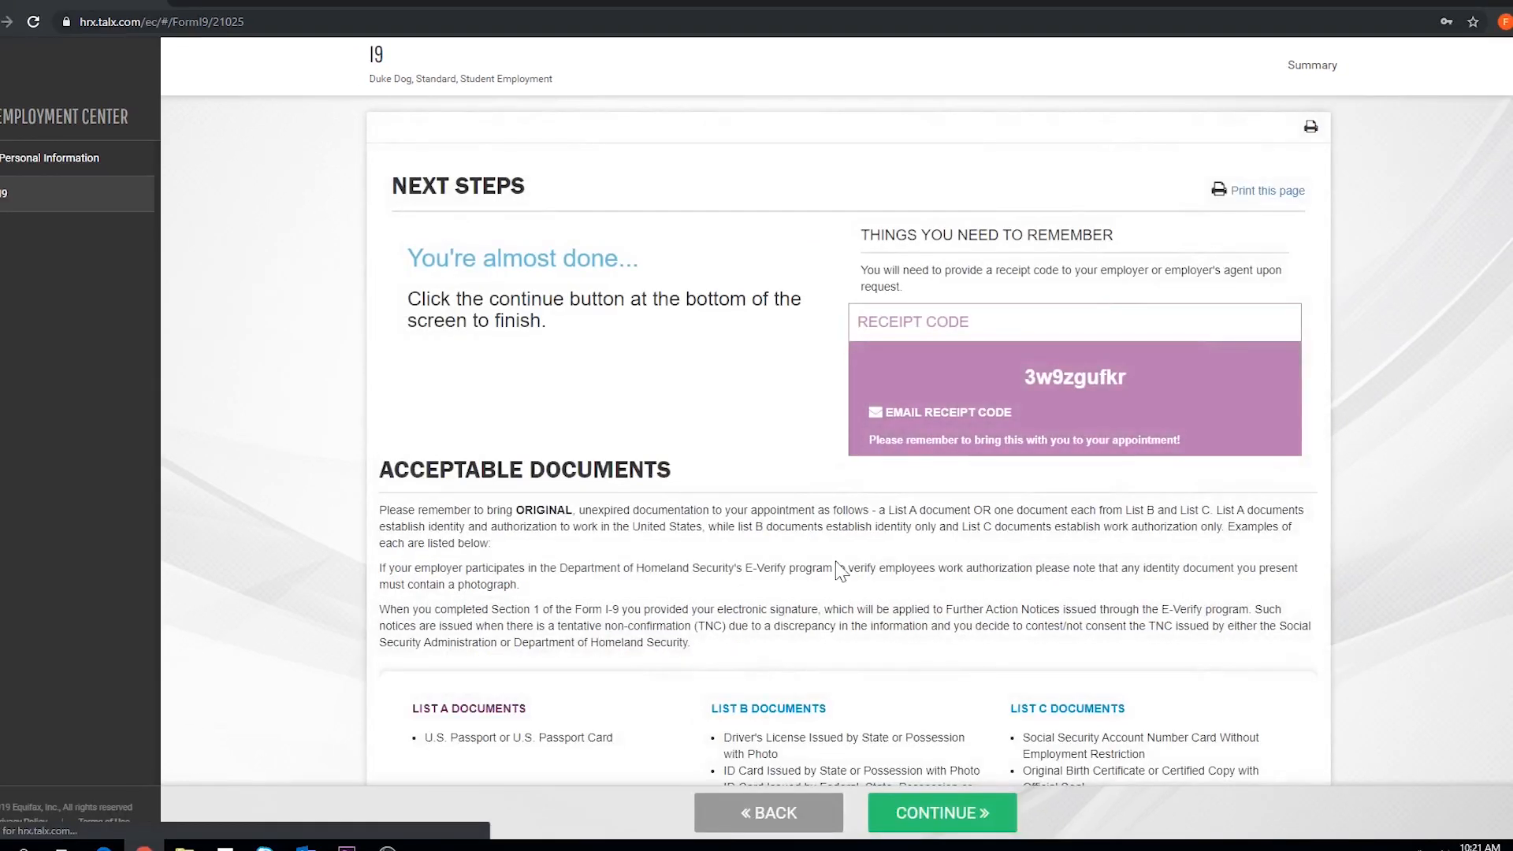
- Review the receipt code and acceptable document lists, then finish the onboarding process
{"action": "scroll", "coordinate": [840, 569], "scroll_direction": "down", "scroll_amount": 2}
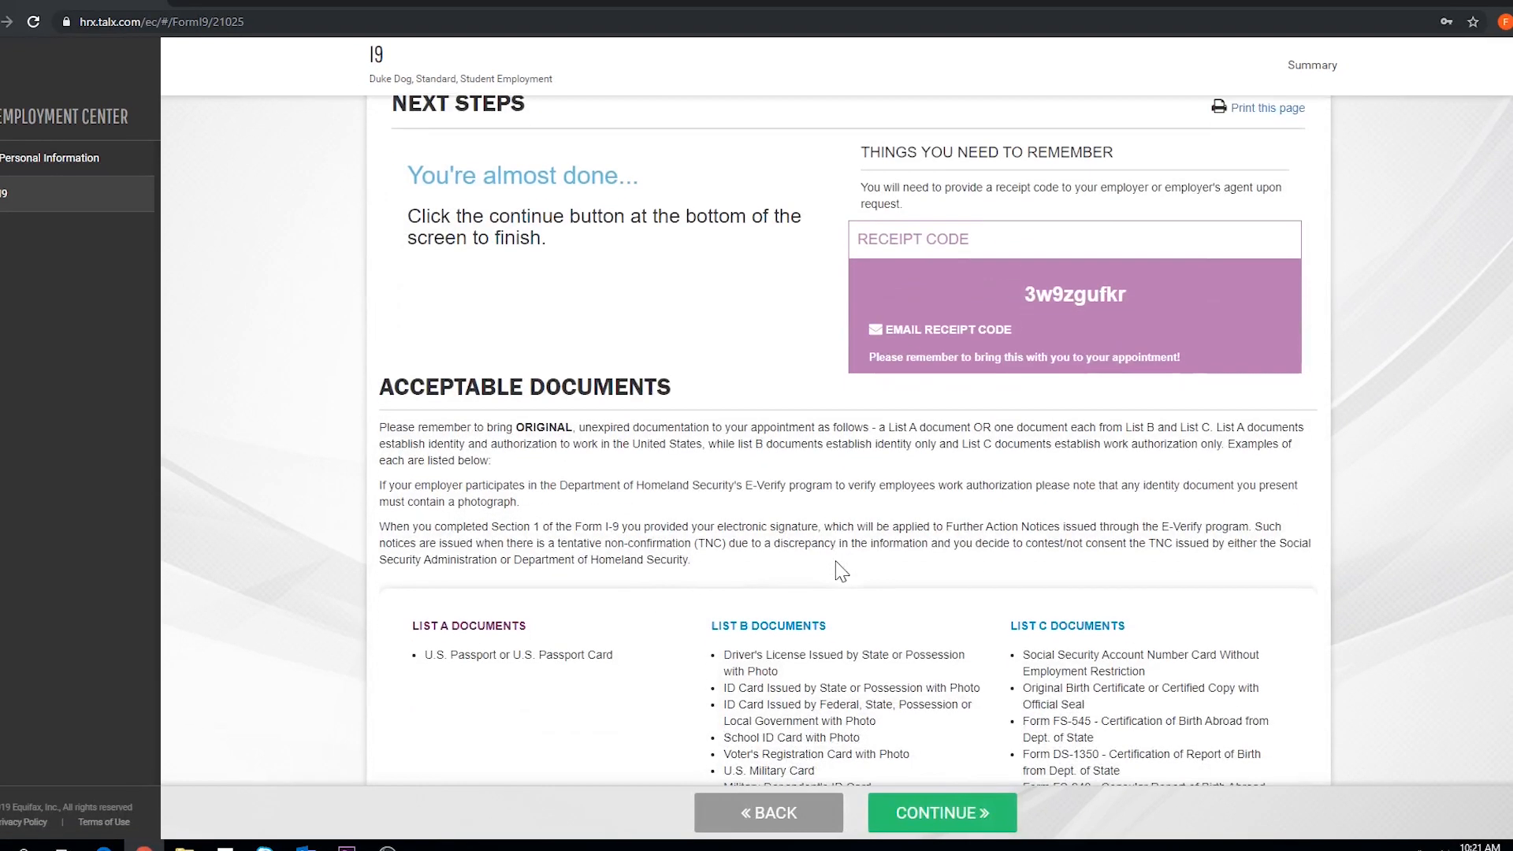
{"action": "scroll", "coordinate": [840, 569], "scroll_direction": "down", "scroll_amount": 2}
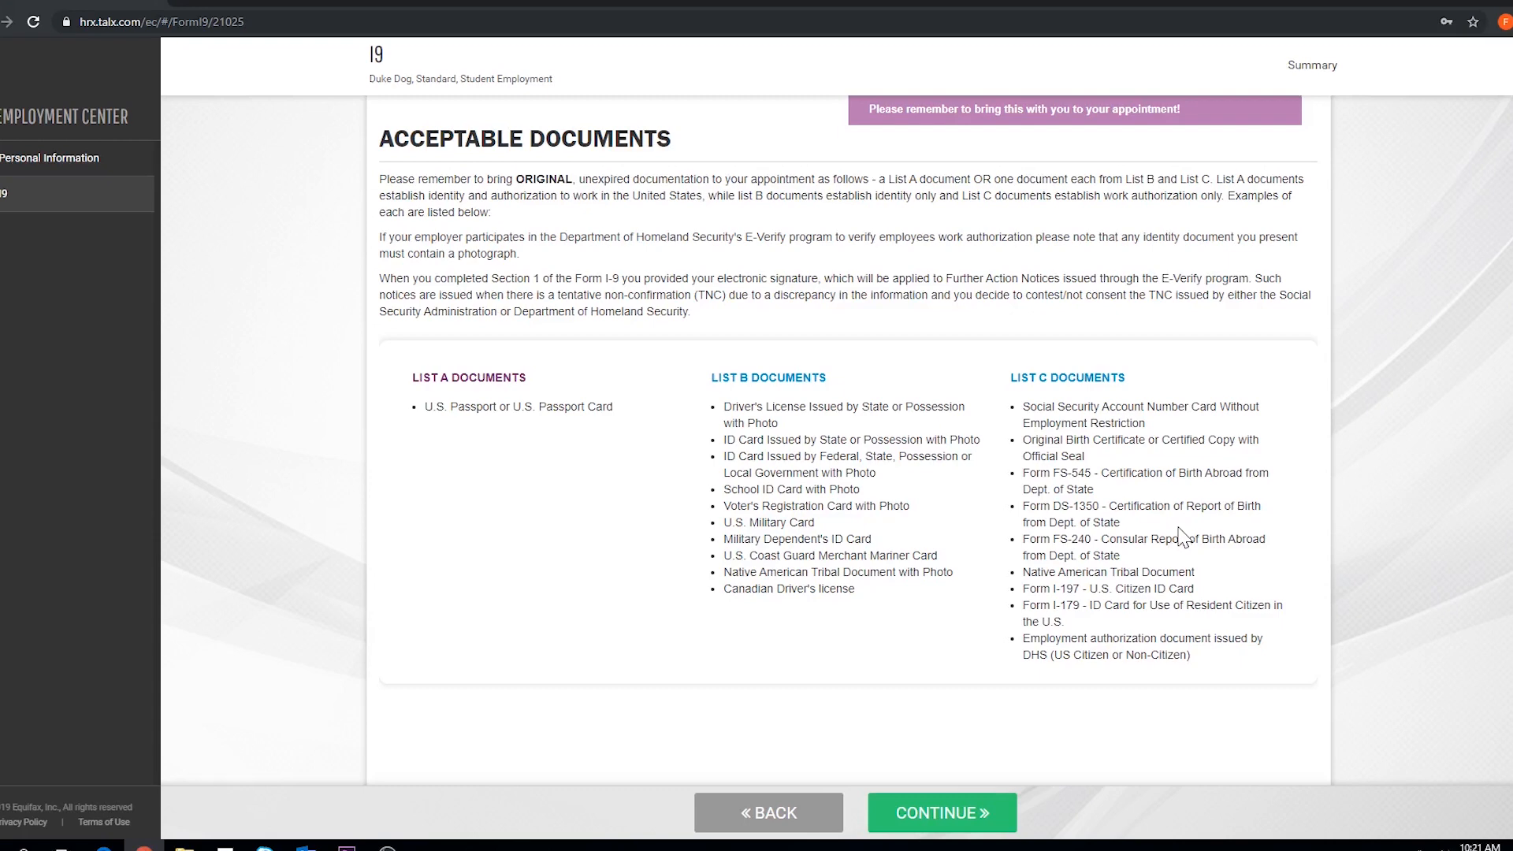
{"action": "left_click", "coordinate": [954, 820]}
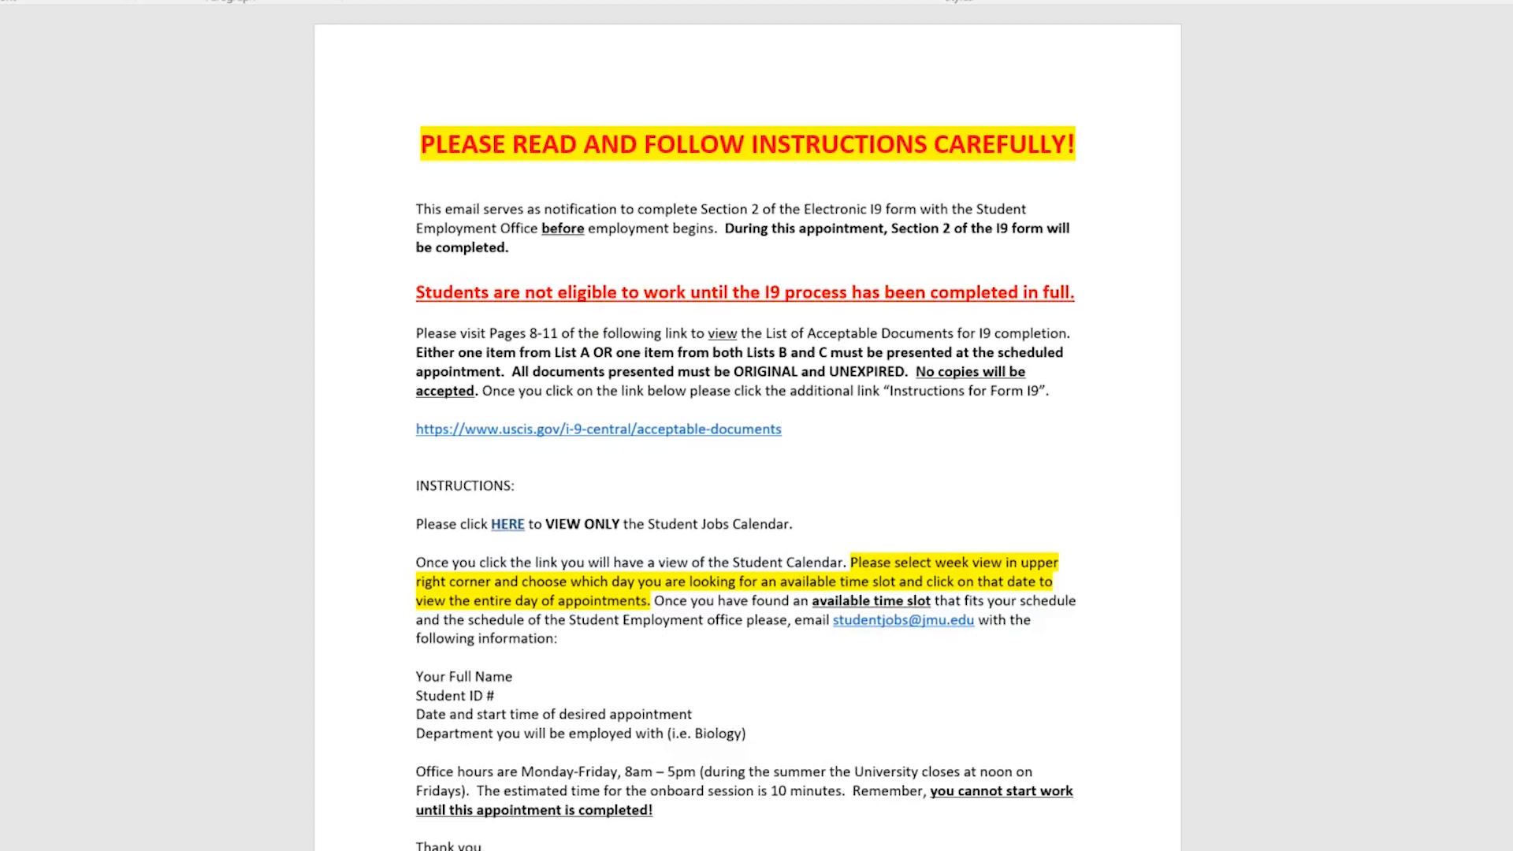
{"action": "scroll", "coordinate": [748, 428], "scroll_direction": "down", "scroll_amount": 2}
{"action": "scroll", "coordinate": [748, 428], "scroll_direction": "up", "scroll_amount": 2}
{"action": "scroll", "coordinate": [748, 428], "scroll_direction": "down", "scroll_amount": 1}
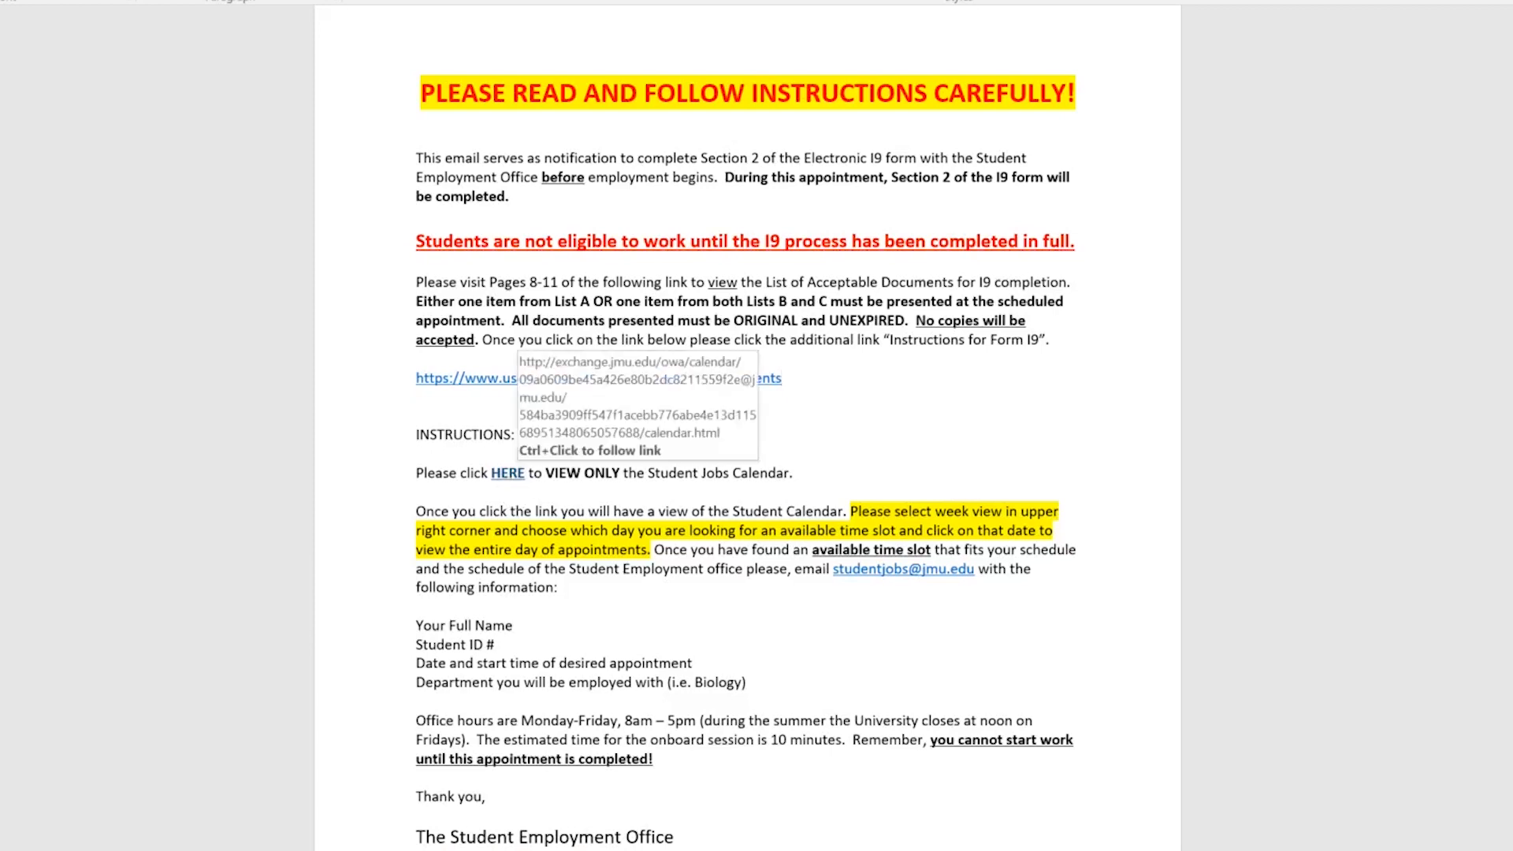
- Open the Student Jobs calendar in week view and show Wednesday, October 16 appointments
{"action": "left_click", "coordinate": [508, 473], "text": "ctrl"}
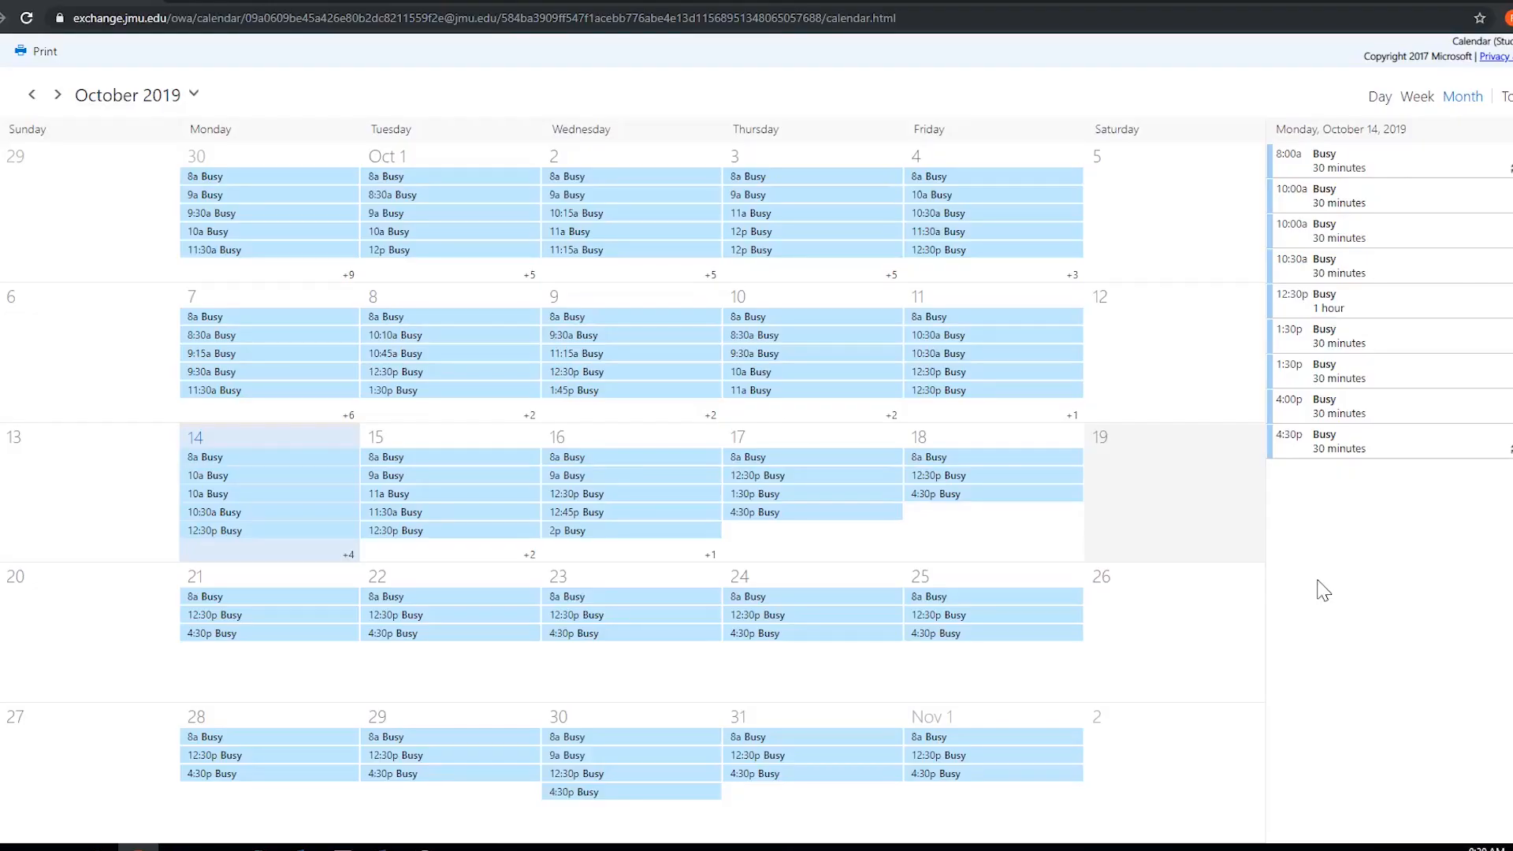
{"action": "left_click", "coordinate": [1417, 98]}
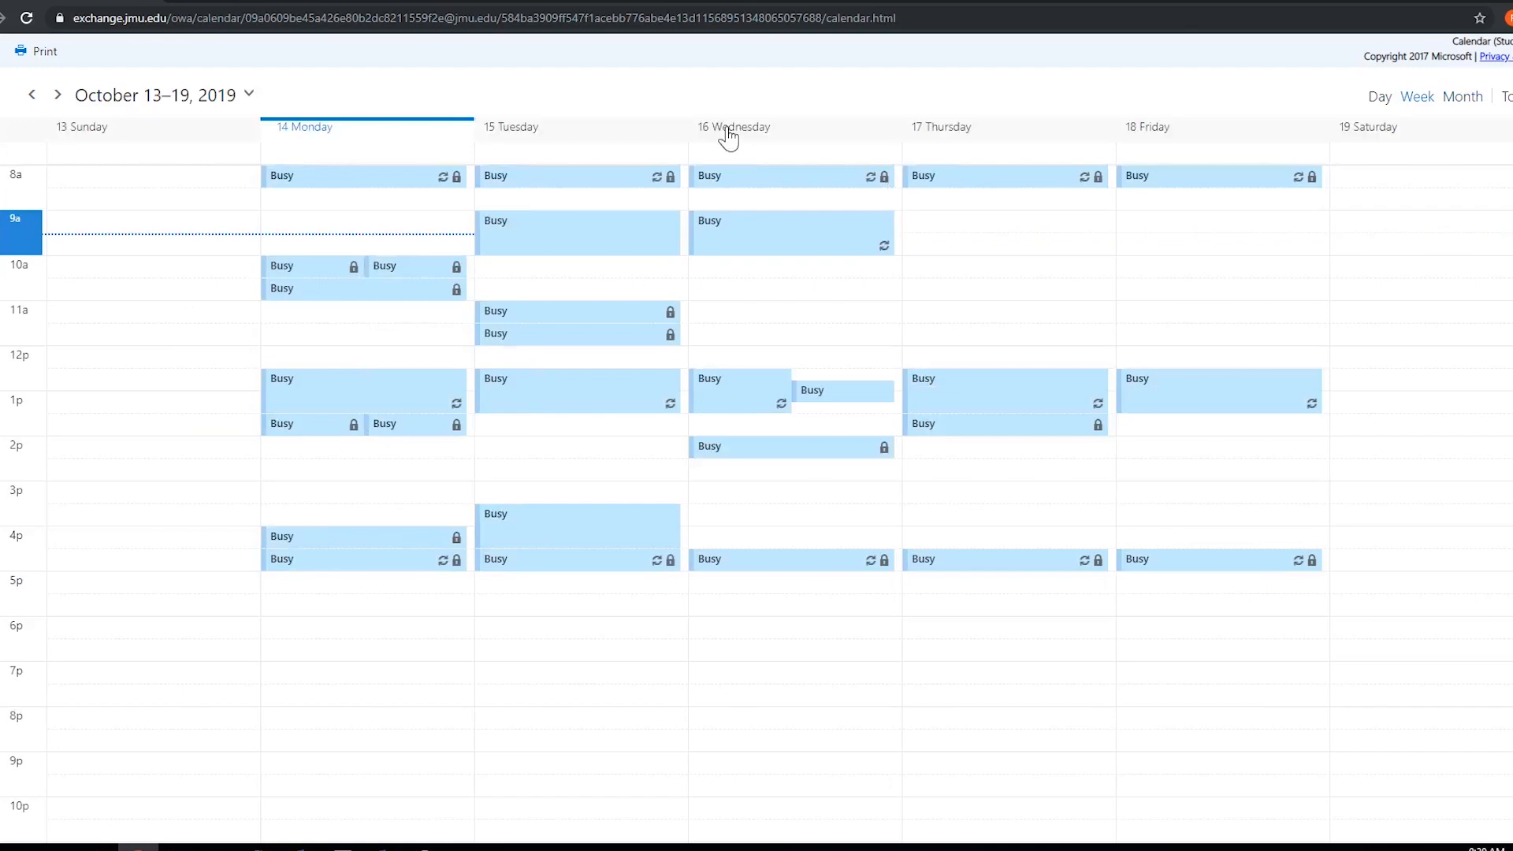
{"action": "left_click", "coordinate": [728, 128]}
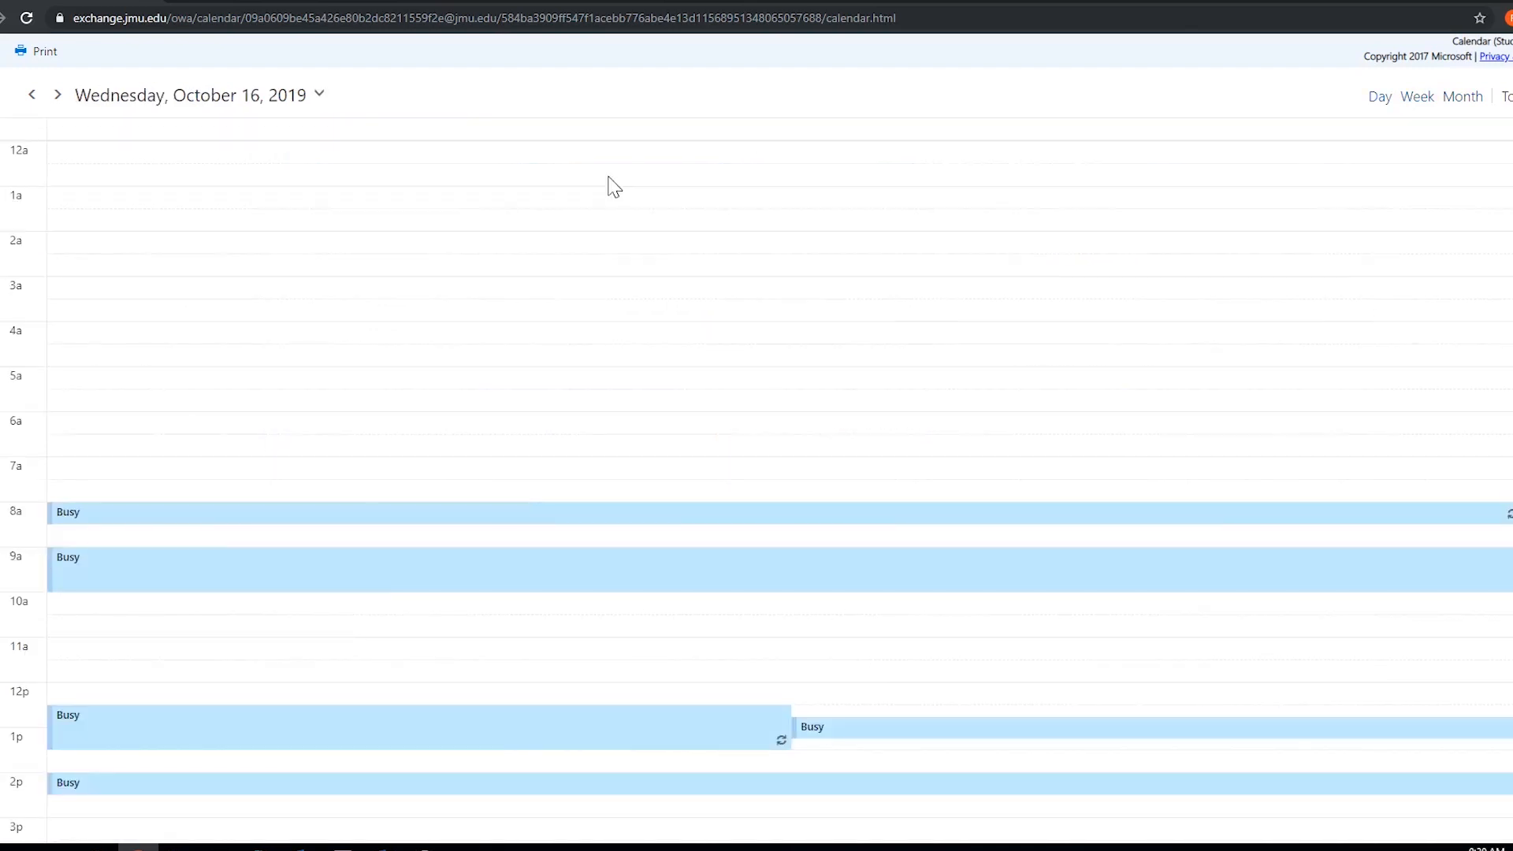
{"action": "scroll", "coordinate": [466, 251], "scroll_direction": "down", "scroll_amount": 4}
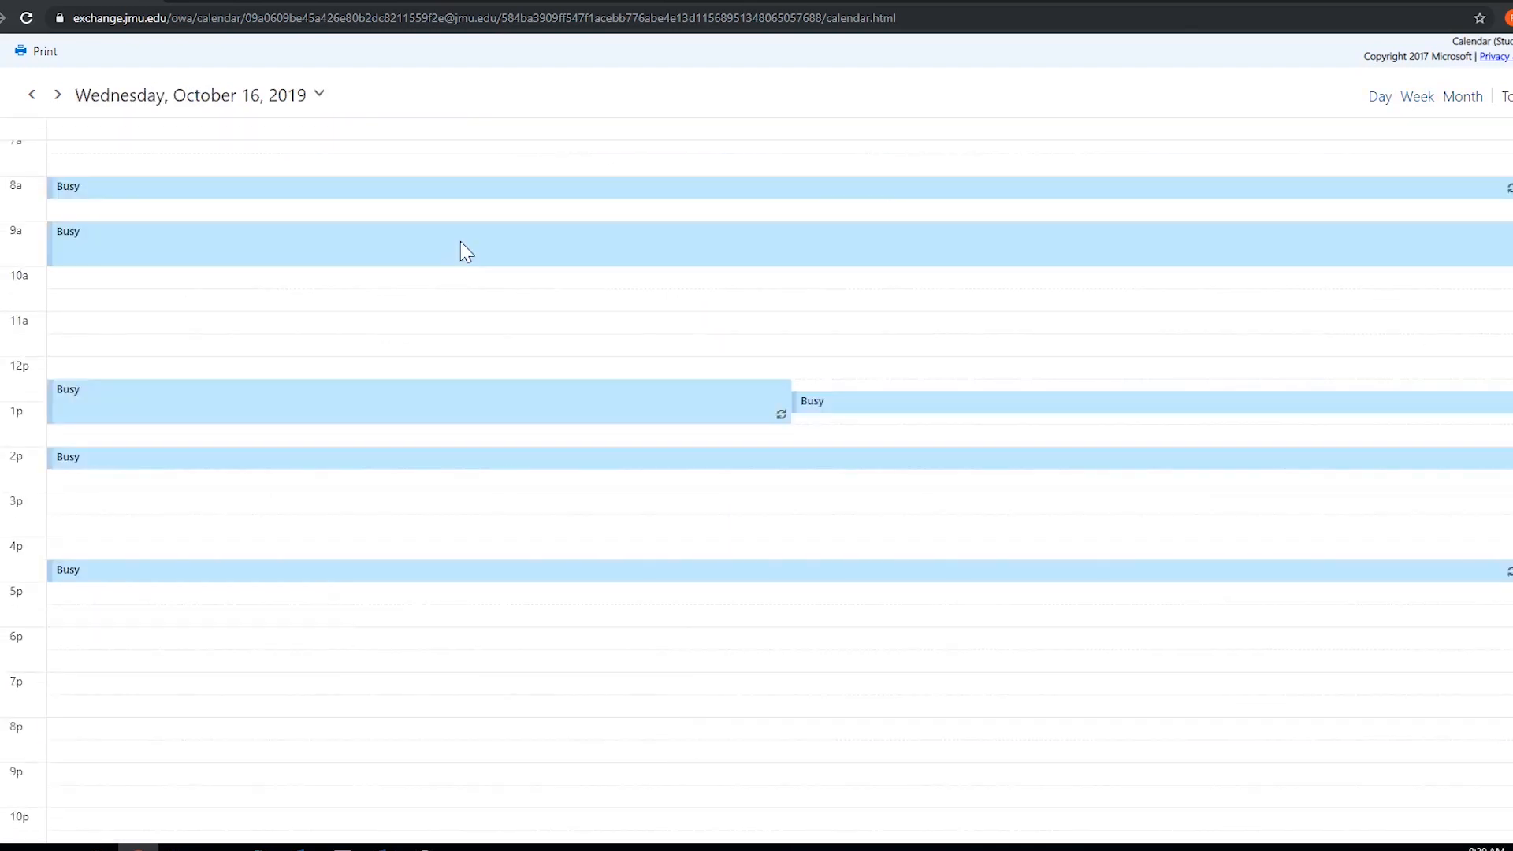
{"action": "scroll", "coordinate": [361, 317], "scroll_direction": "up", "scroll_amount": 2}
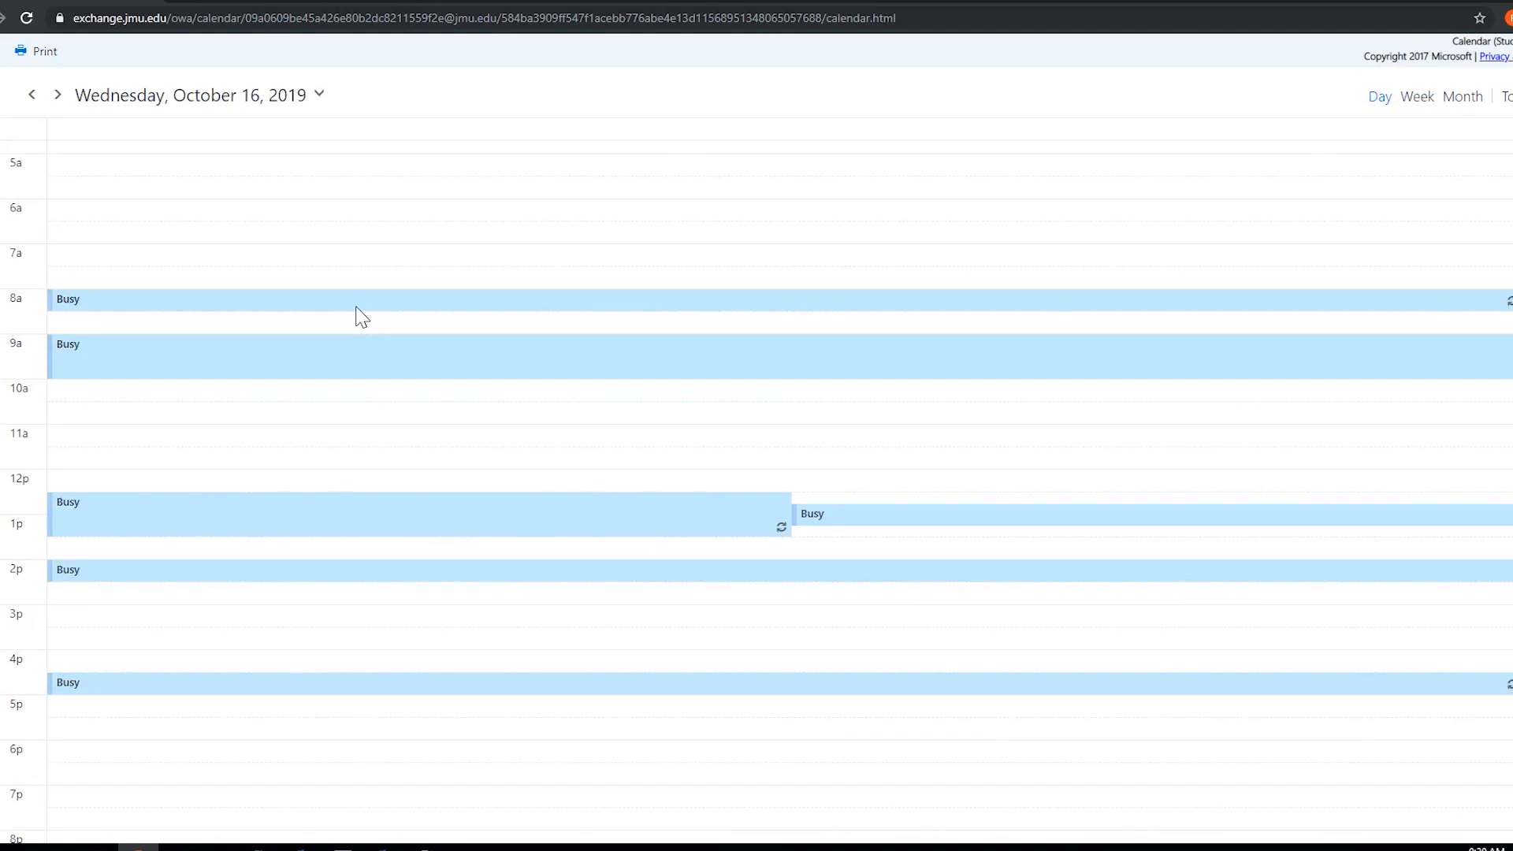
{"action": "scroll", "coordinate": [316, 300], "scroll_direction": "up", "scroll_amount": 1}
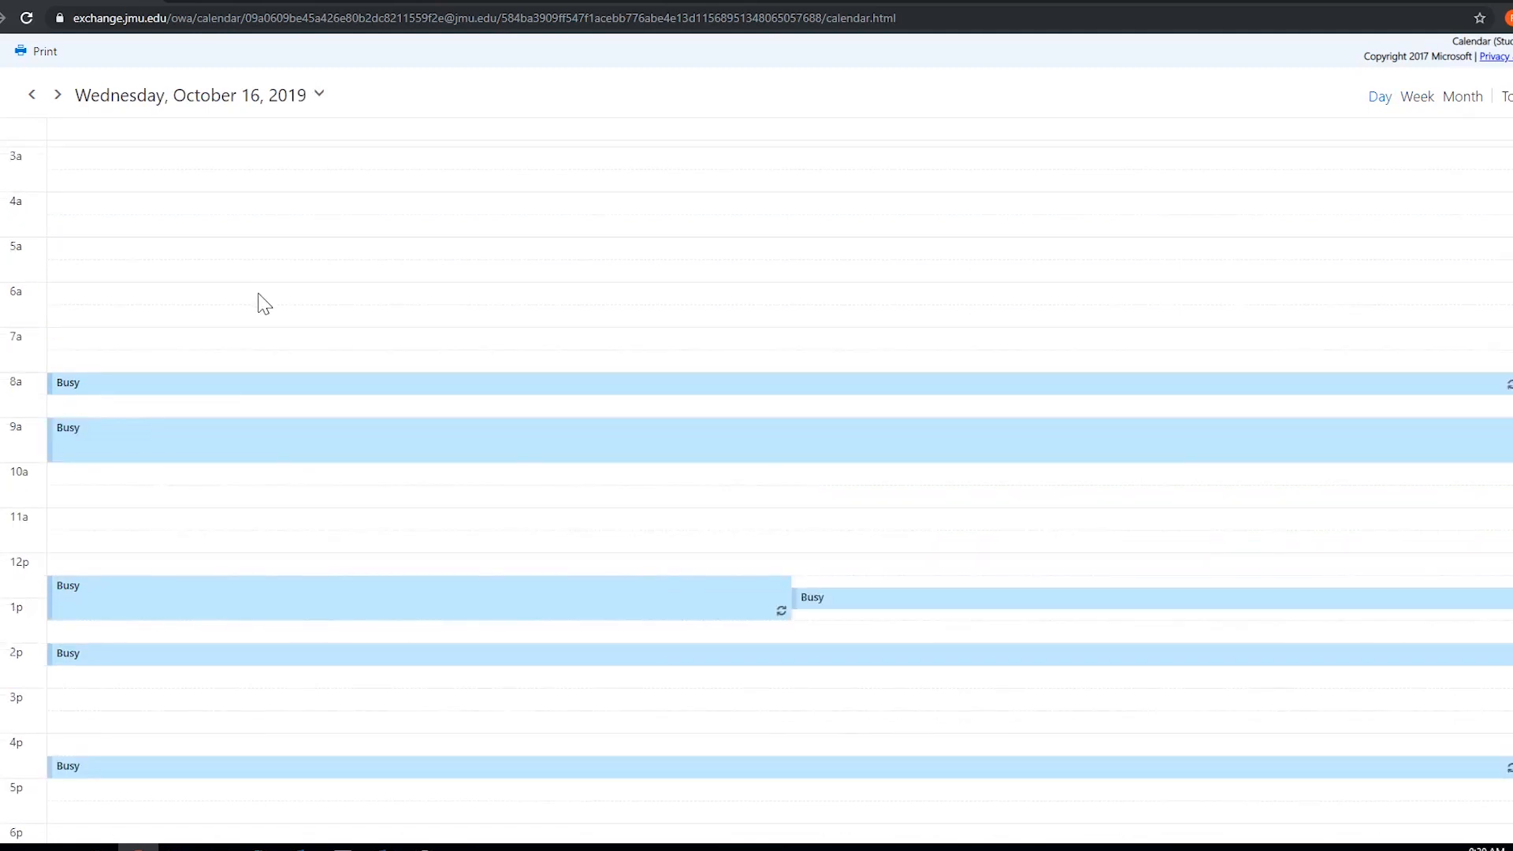